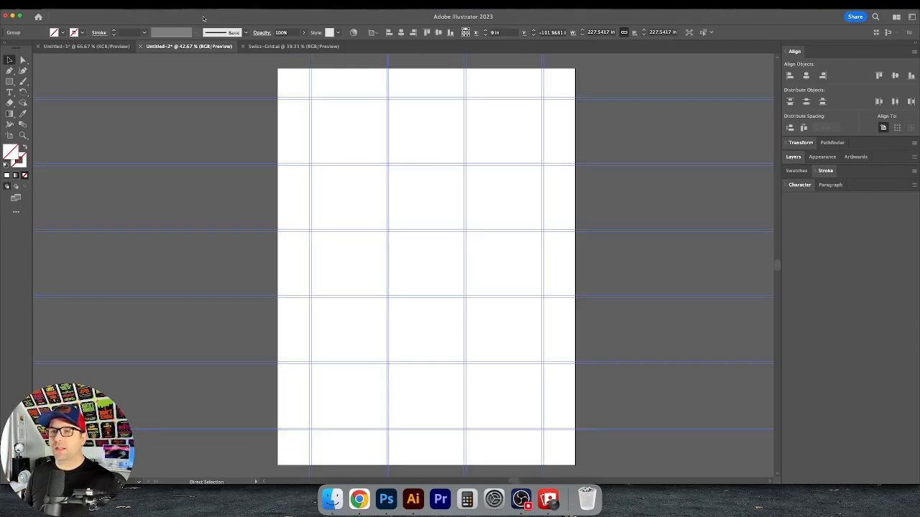
- Convert the grid lines on the artboard into guides
click(162, 4)
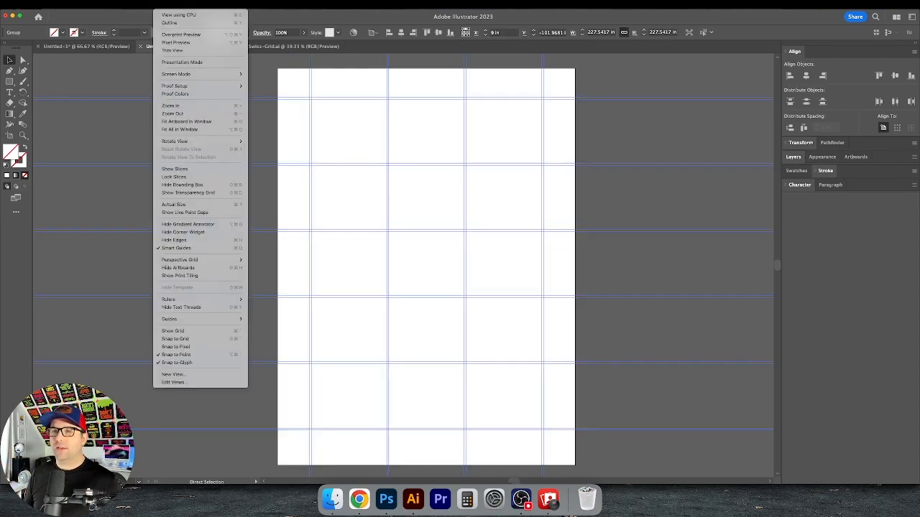
mouse_move(209, 320)
click(264, 327)
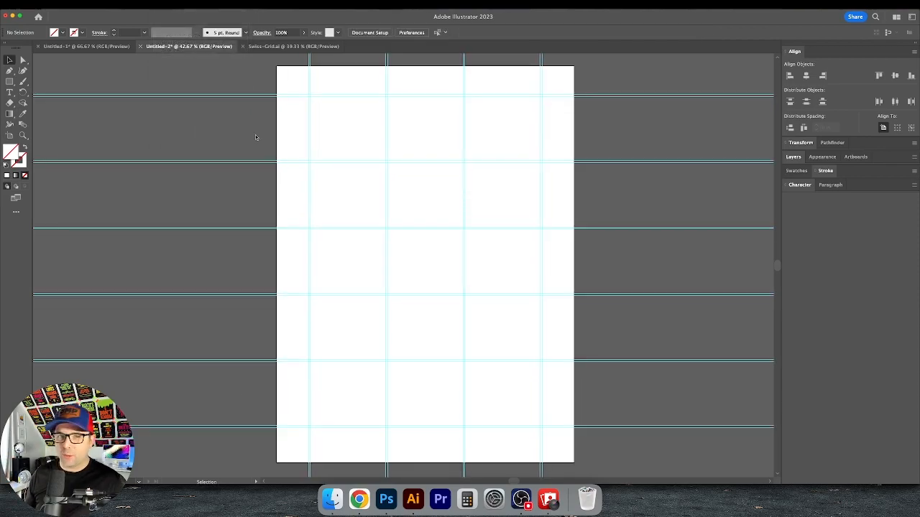
key(m)
scroll(272, 368, right, 1)
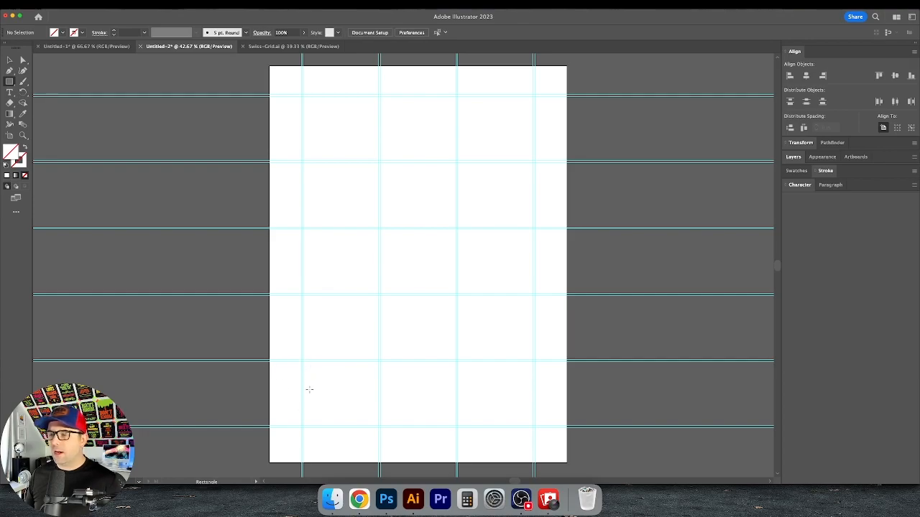
drag(272, 460, 378, 359)
key(v)
key(Delete)
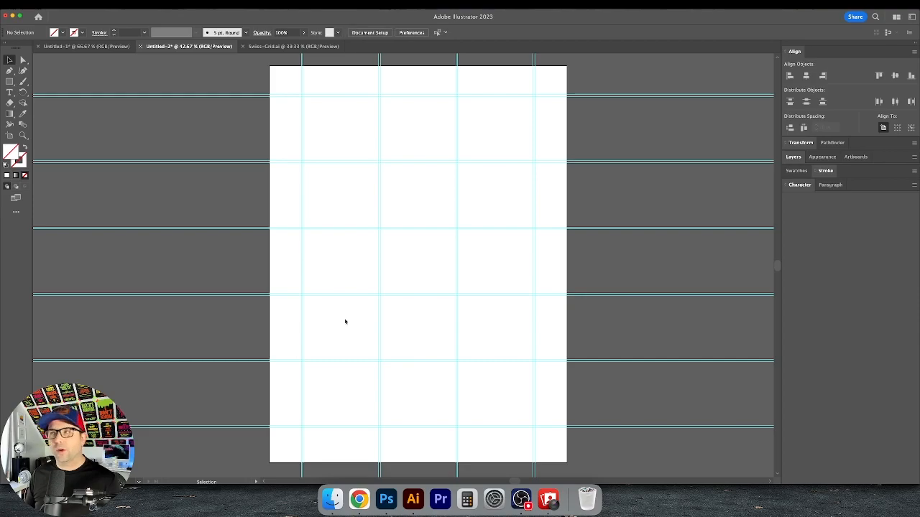
- Switch to Chrome, copy the yellow from the red palette in the Swiss style color picker, and return to Illustrator
key(super+Tab)
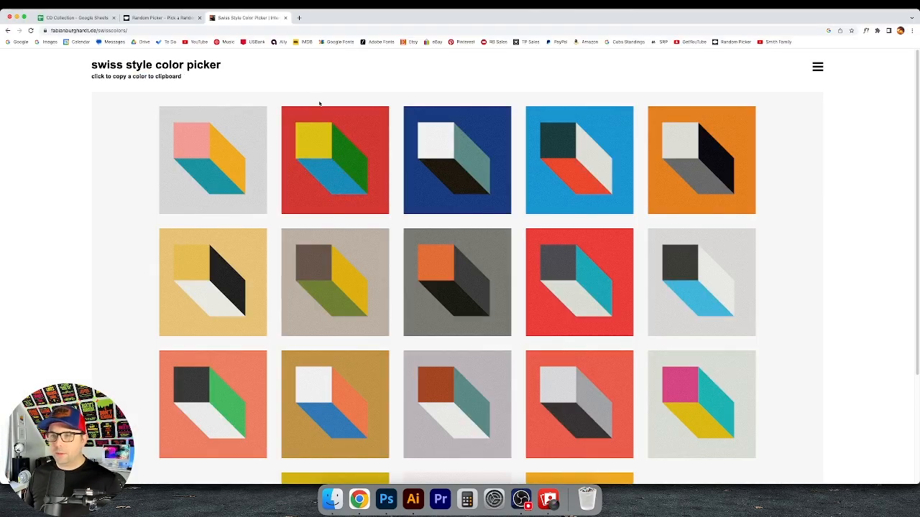
click(317, 149)
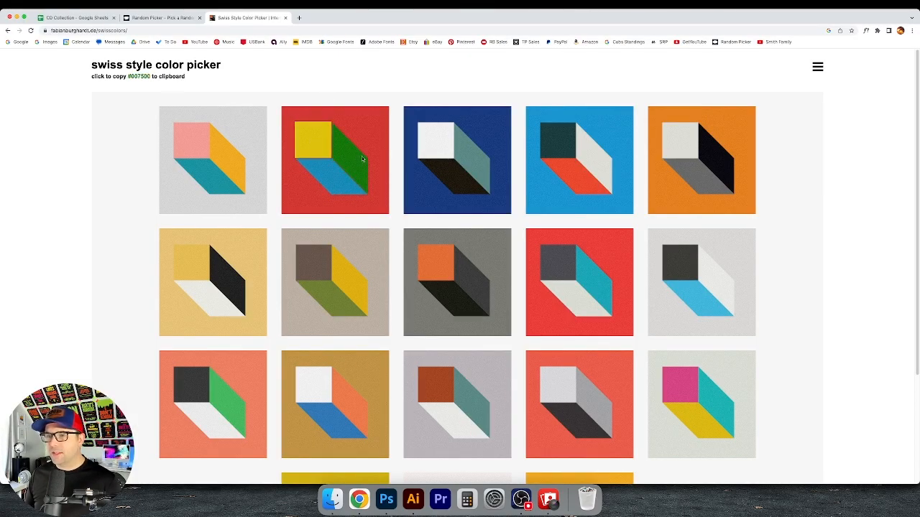
key(super+Tab)
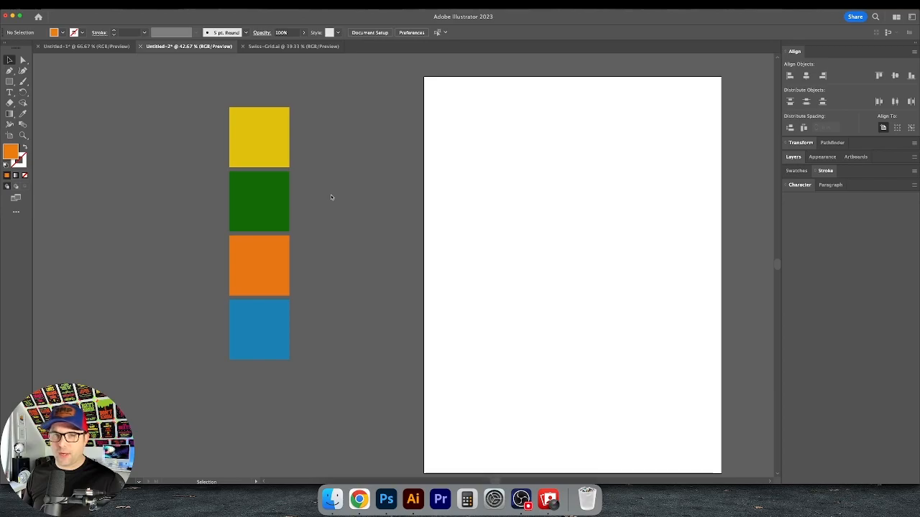
- Add the text "Dookie" on the artboard, enlarge it to about 288 pt and set it in Nitti Grotesk Bold
drag(332, 198, 304, 194)
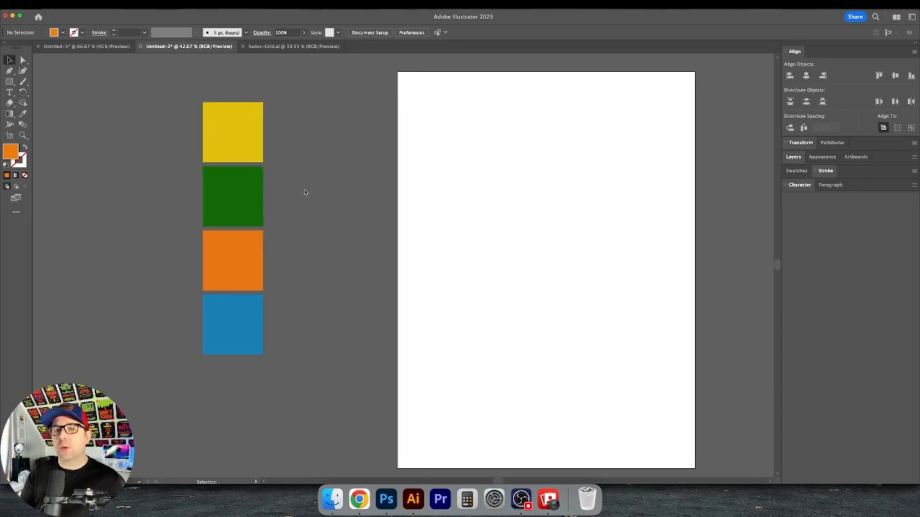
scroll(304, 192, right, 2)
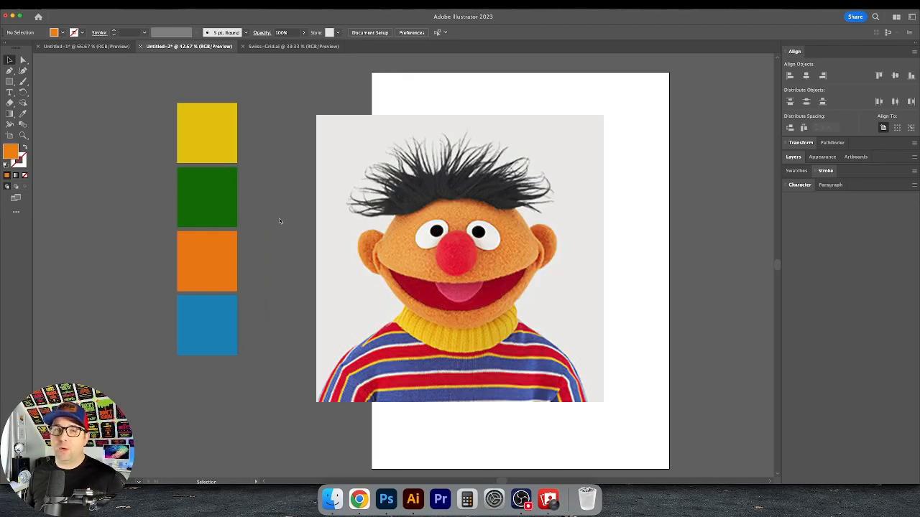
scroll(280, 221, right, 7)
key(t)
click(351, 167)
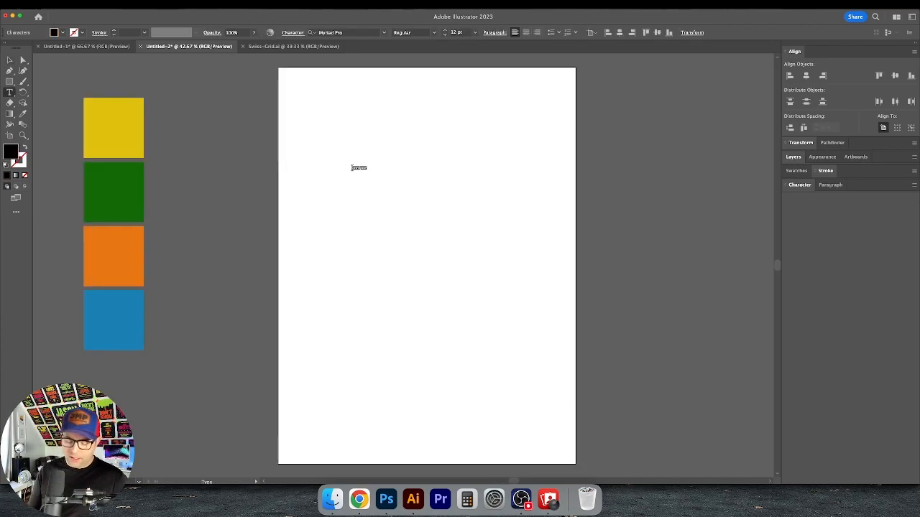
text(Dookie)
key(Escape)
drag(366, 171, 433, 217)
key(super+alt+shift+m)
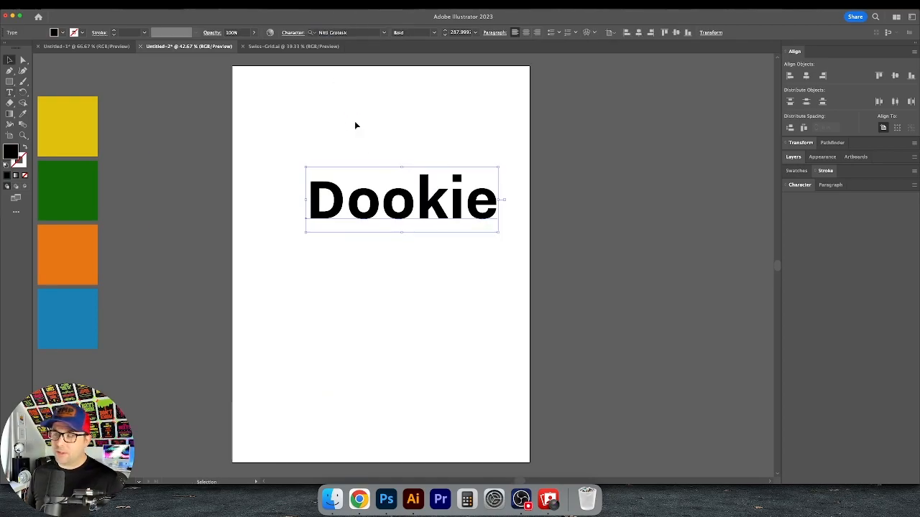
- Scale the Green Day text down to about 203 pt and place it below the artboard
drag(314, 118, 386, 192)
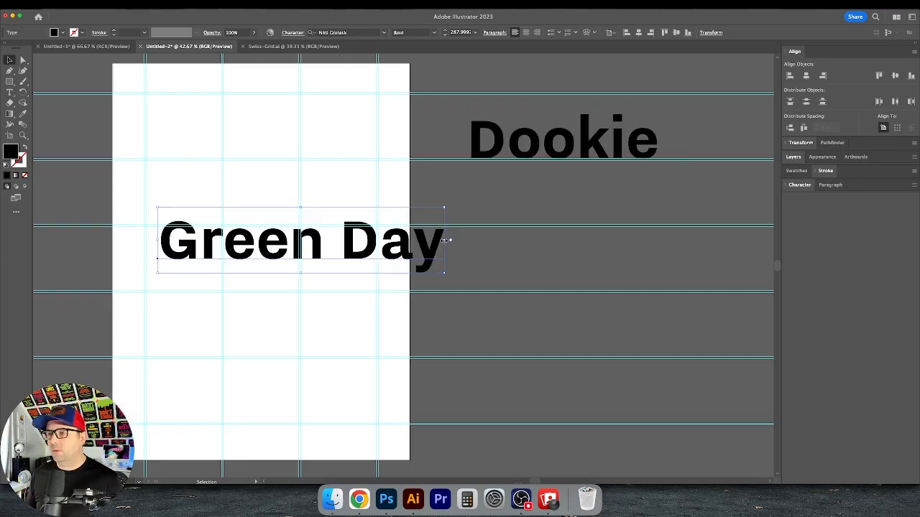
key(Escape)
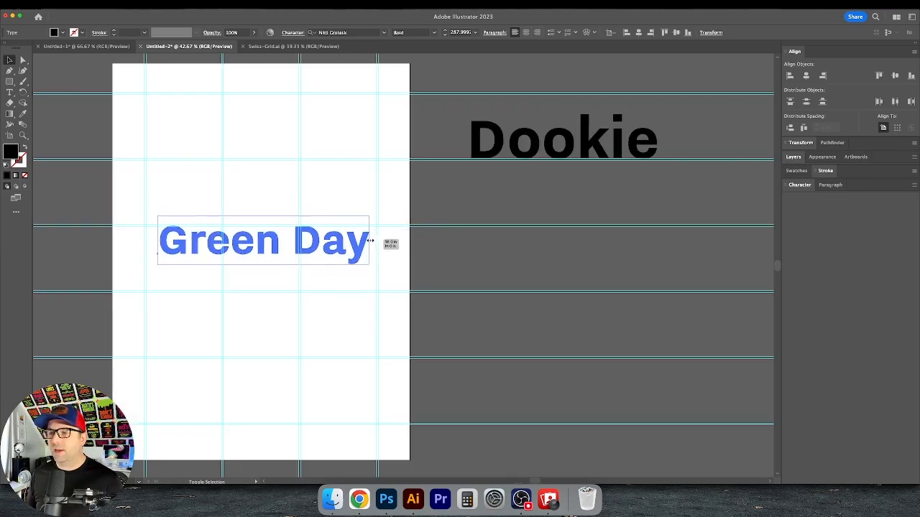
click(370, 283)
scroll(338, 259, down, 2)
drag(321, 230, 323, 296)
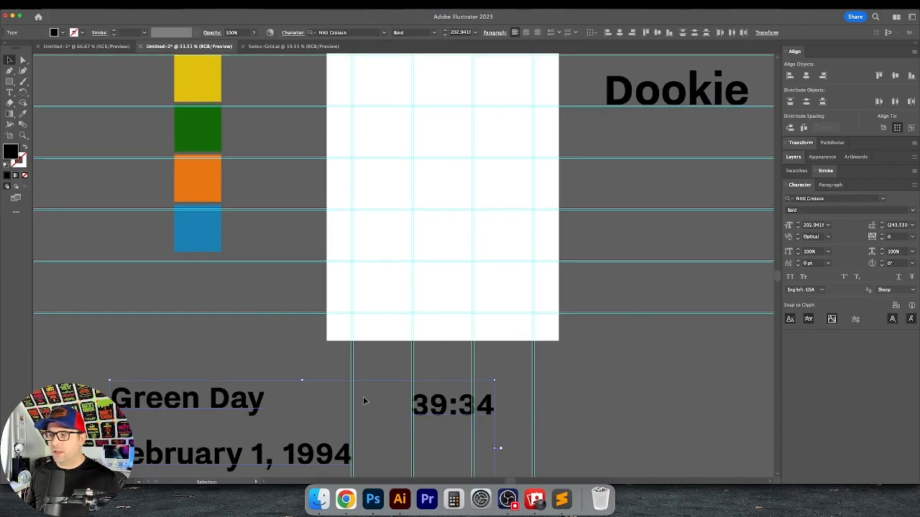
- Tighten the kerning between the individual letters of the lowercase dookie title
drag(363, 395, 337, 289)
drag(500, 222, 467, 358)
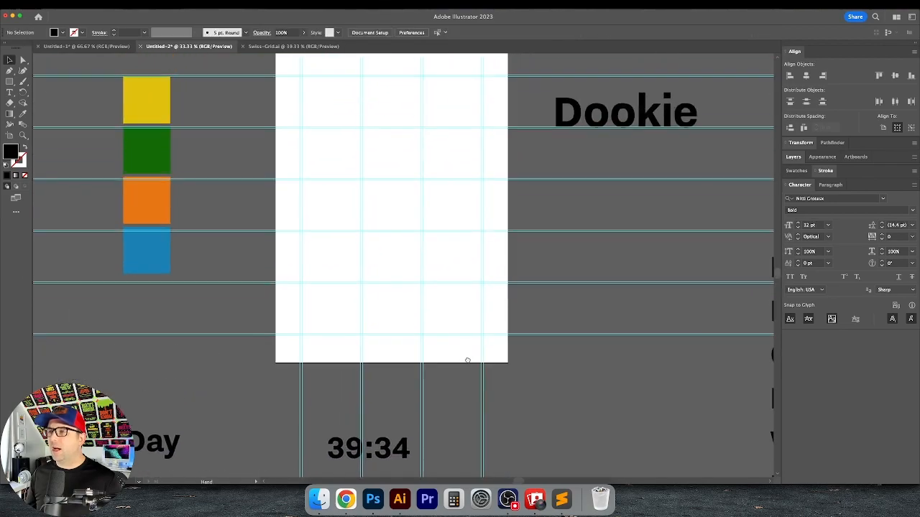
drag(577, 169, 528, 251)
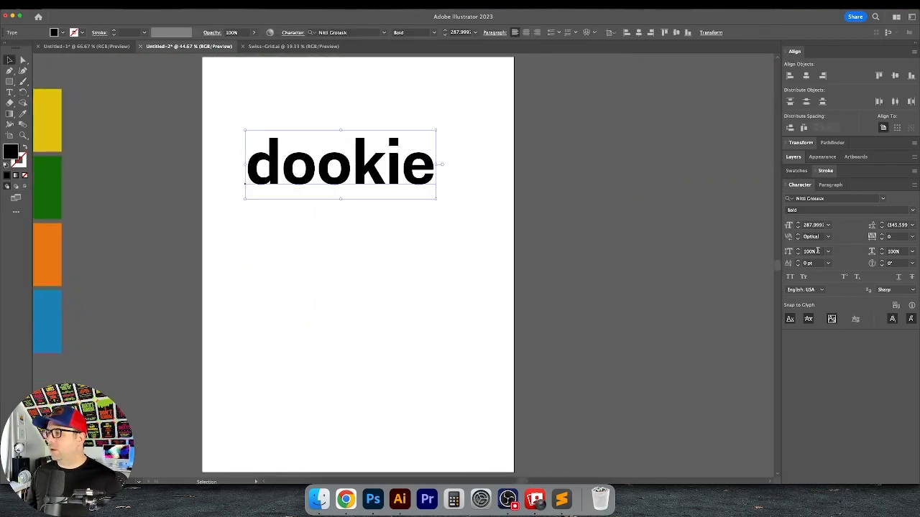
click(559, 256)
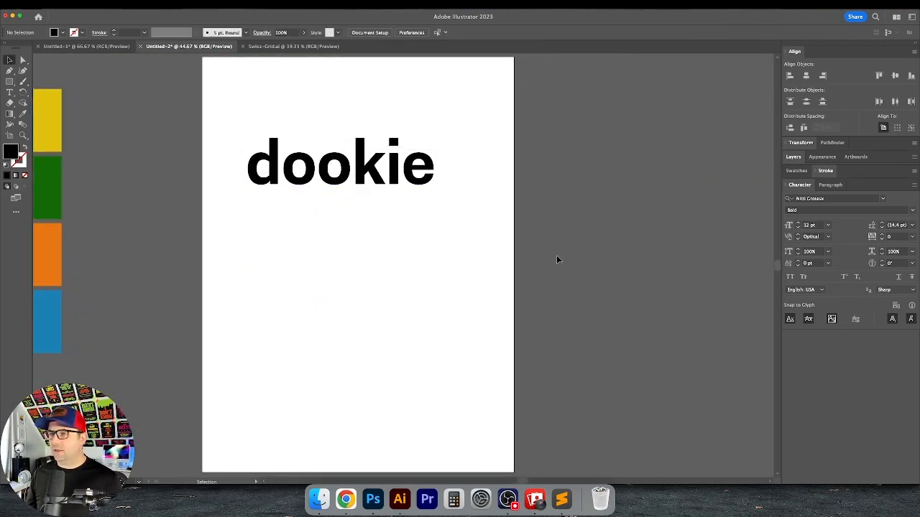
click(817, 237)
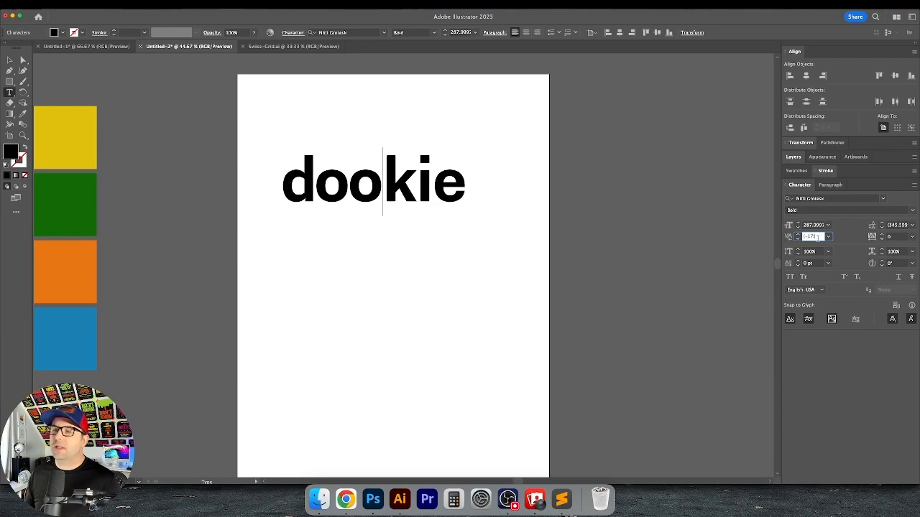
key(shift+Down)
key(shift+Down)
key(shift+Down)
key(shift+Down)
key(shift+Down)
key(Right)
click(818, 240)
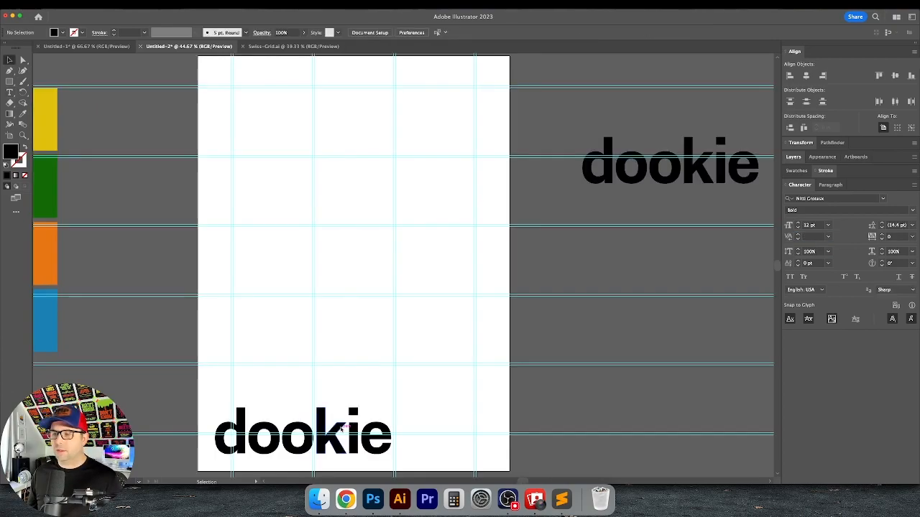
- Rotate the dookie title on the artboard to 90° and align it with the lower-left margin guides
drag(363, 427, 391, 154)
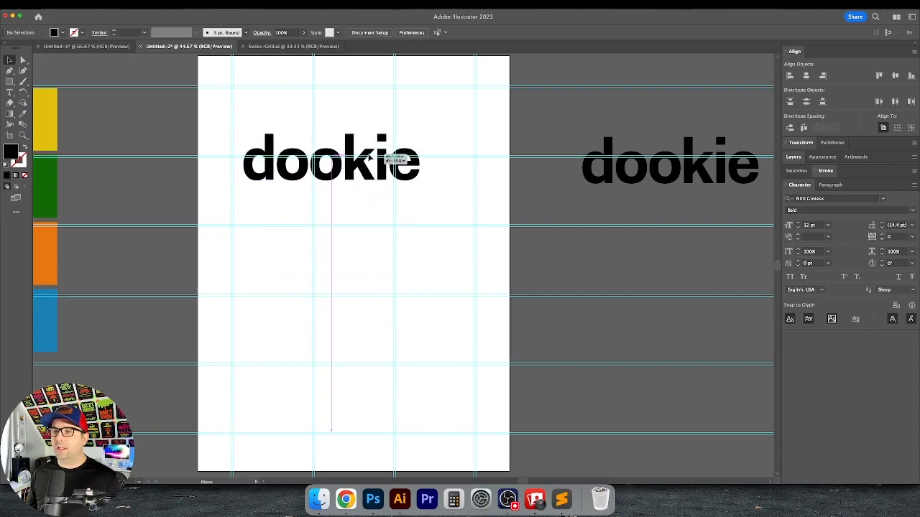
scroll(290, 306, up, 4)
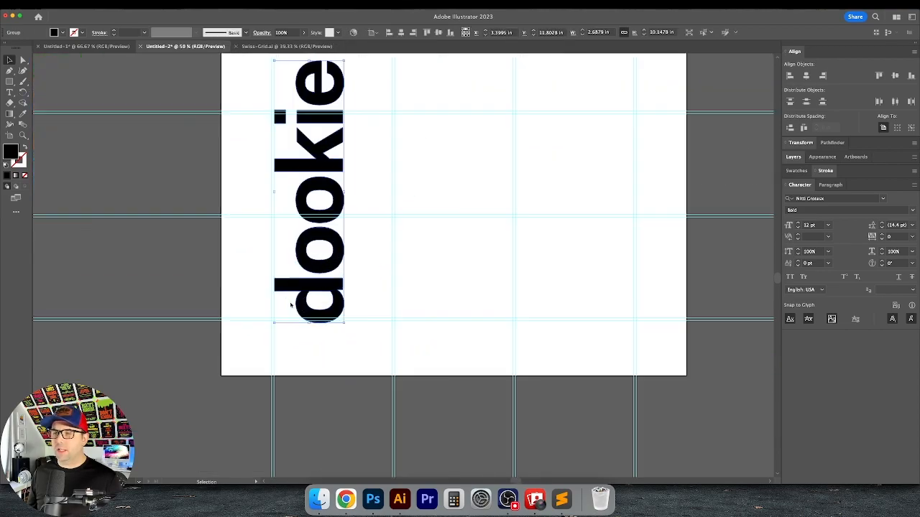
drag(290, 306, 310, 277)
scroll(303, 274, up, 1)
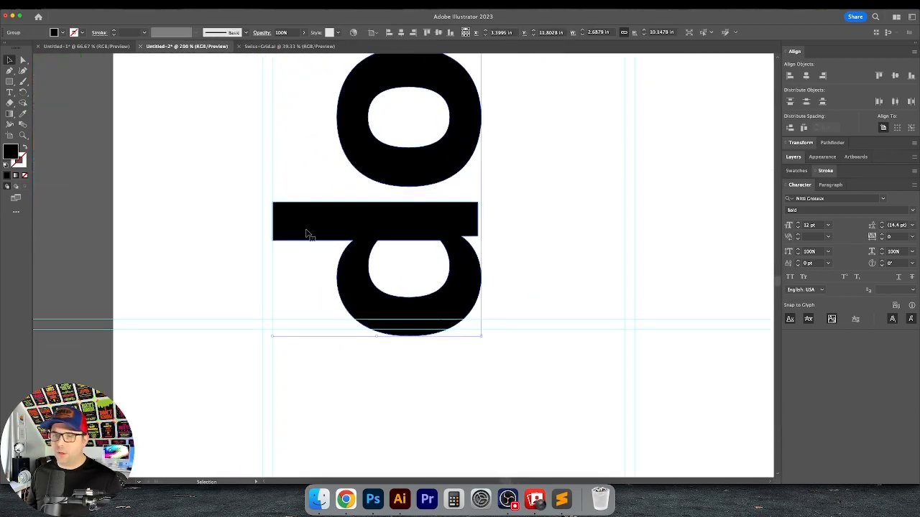
drag(310, 230, 303, 224)
scroll(272, 218, up, 7)
key(super+shift+a)
- Enlarge the vertical dookie title proportionally to a height of 16 in
key(super+0)
key(super+semicolon)
click(308, 282)
click(801, 142)
key(super+semicolon)
double_click(857, 169)
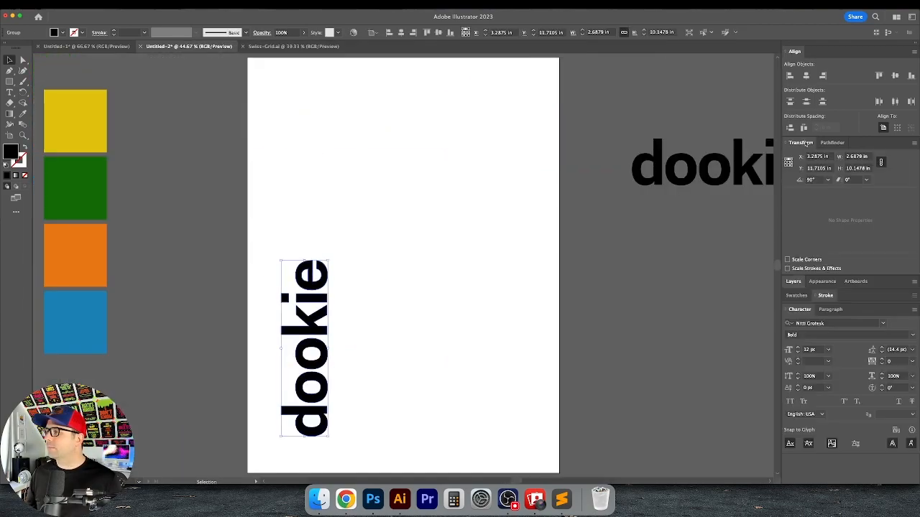
text(16)
key(Return)
click(572, 197)
key(super+semicolon)
key(super+minus)
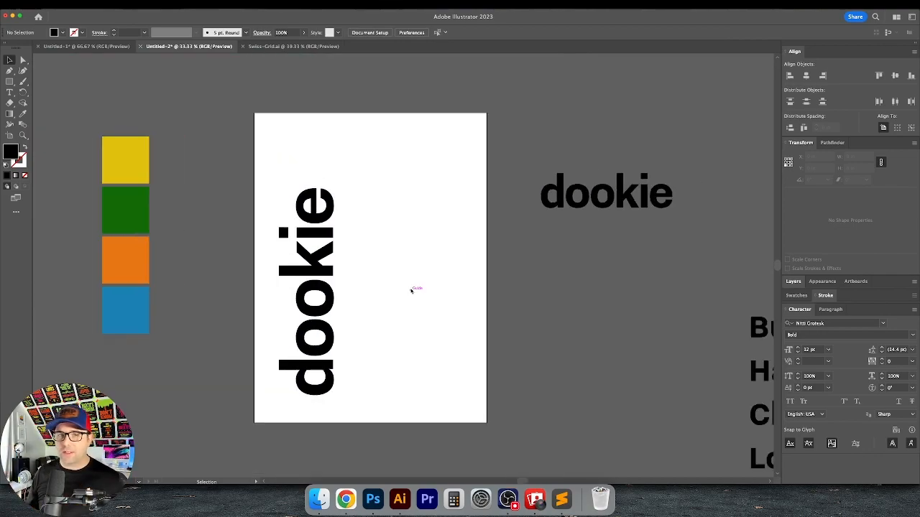
- Copy a 3 in black square below the top row and move the row's middle square down beside the dookie title
key(super+equal)
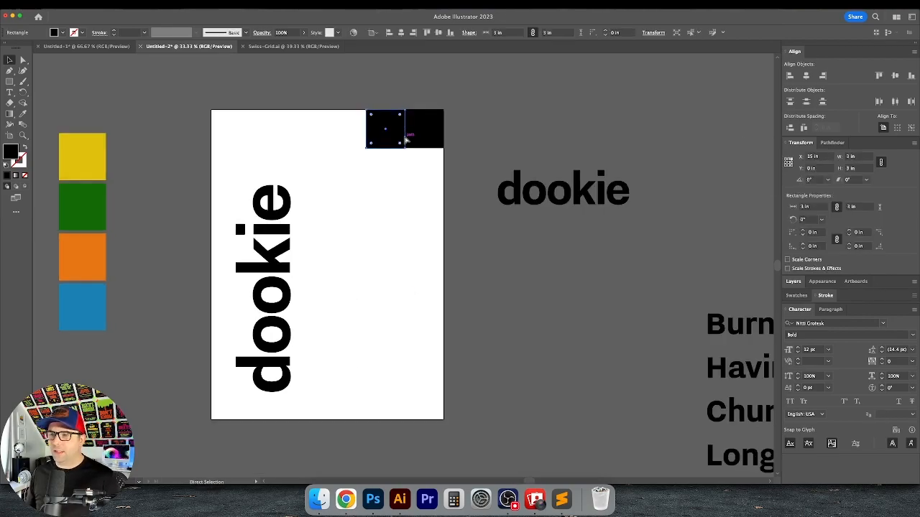
drag(390, 138, 416, 180)
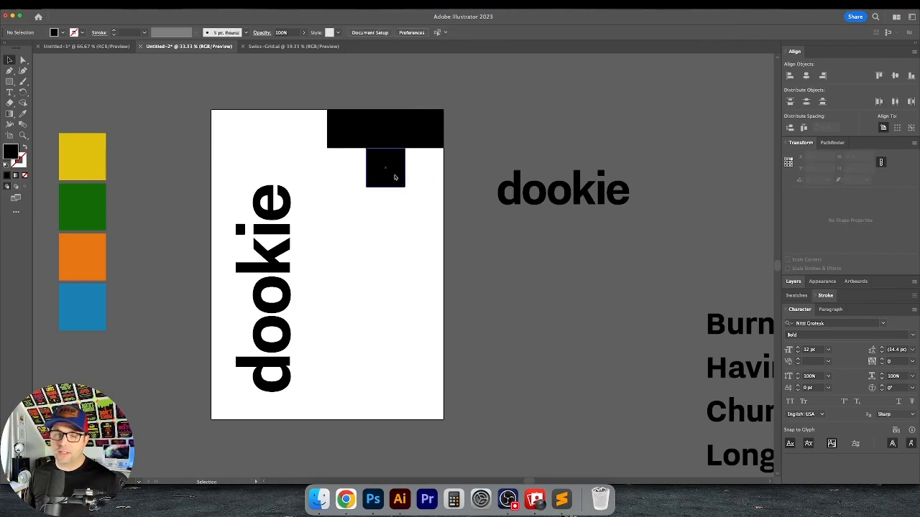
drag(386, 132, 314, 213)
- Duplicate a black square repeatedly down the fourth column and delete the copies that break the alternating pattern
drag(349, 139, 349, 254)
drag(350, 247, 352, 285)
key(super+d)
key(super+d)
key(super+d)
click(349, 285)
shift+click(354, 363)
key(Delete)
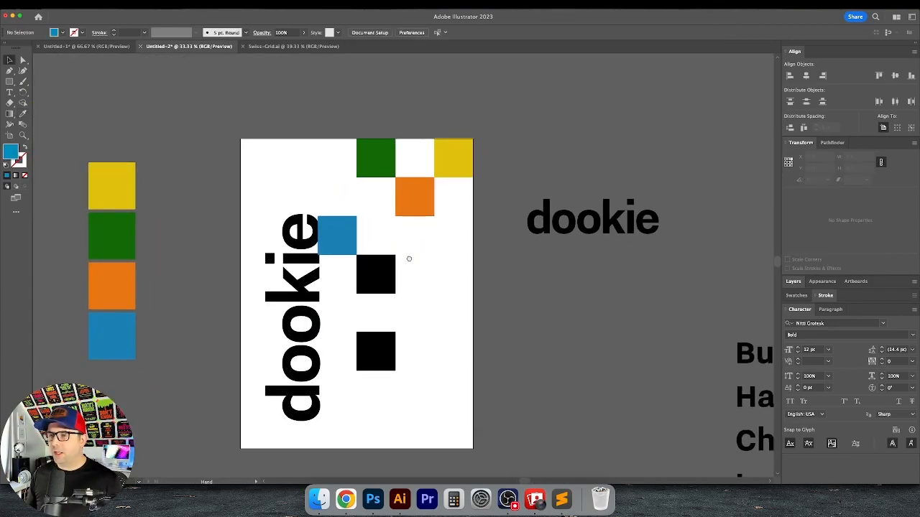
- Recolour the upper remaining black square with the yellow from the palette swatches
click(384, 273)
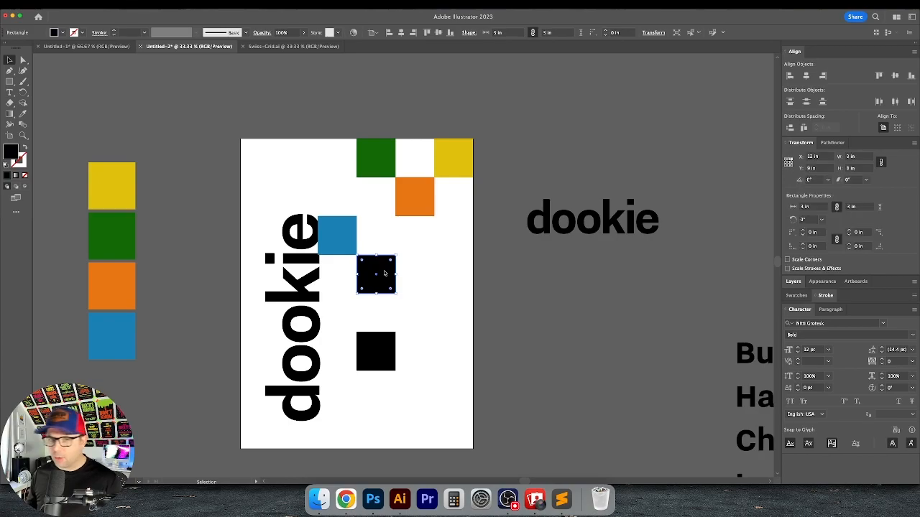
key(i)
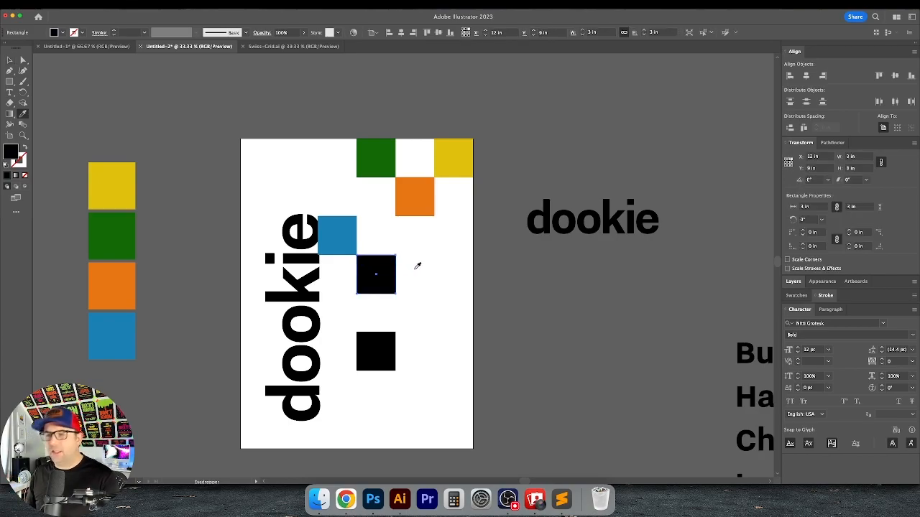
click(115, 189)
key(v)
click(200, 225)
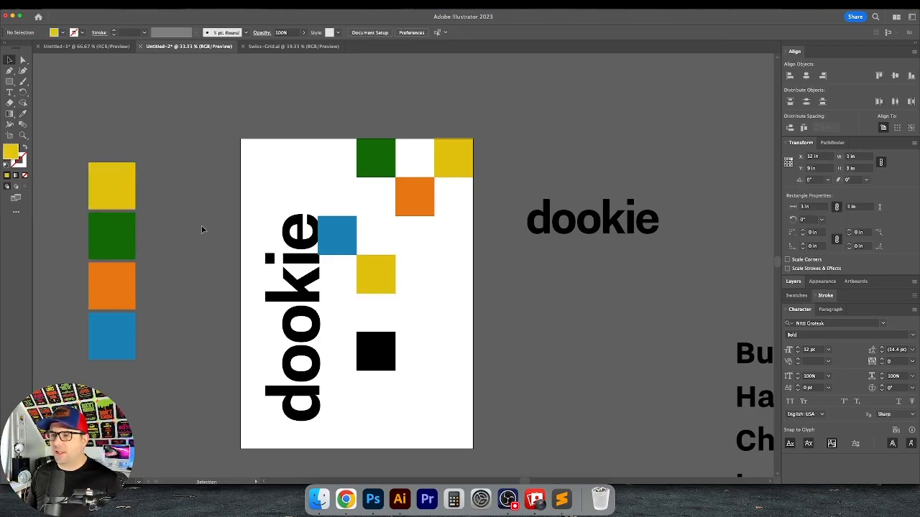
- Recolour the last black square and the vertical dookie title with the palette's green
click(380, 355)
key(i)
click(114, 237)
key(v)
click(309, 272)
key(i)
click(115, 227)
key(v)
- Place an orange square in the artboard's upper-left corner by duplicating the blue square diagonally and deleting the intermediate copy
drag(200, 273, 191, 267)
drag(376, 249, 388, 275)
drag(348, 247, 310, 208)
key(super+d)
click(309, 207)
key(Delete)
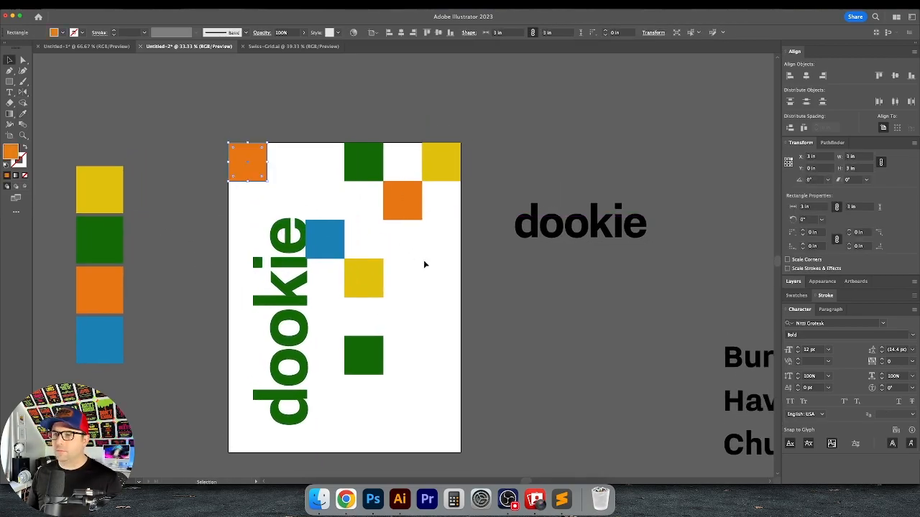
- Copy the lower green square with a move of 0 horizontally and 3 in vertically, and repeat the copy once
scroll(425, 263, down, 3)
drag(343, 240, 400, 337)
key(Return)
text(0)
key(Tab)
text(3)
key(Tab)
click(500, 323)
key(super+d)
- Place a green square one column further left in the bottom row and delete the two surplus green squares
drag(372, 386, 335, 387)
click(362, 378)
key(Delete)
click(364, 302)
key(Delete)
- Recolour the green square in the artboard's bottom row orange
drag(425, 319, 429, 328)
click(328, 390)
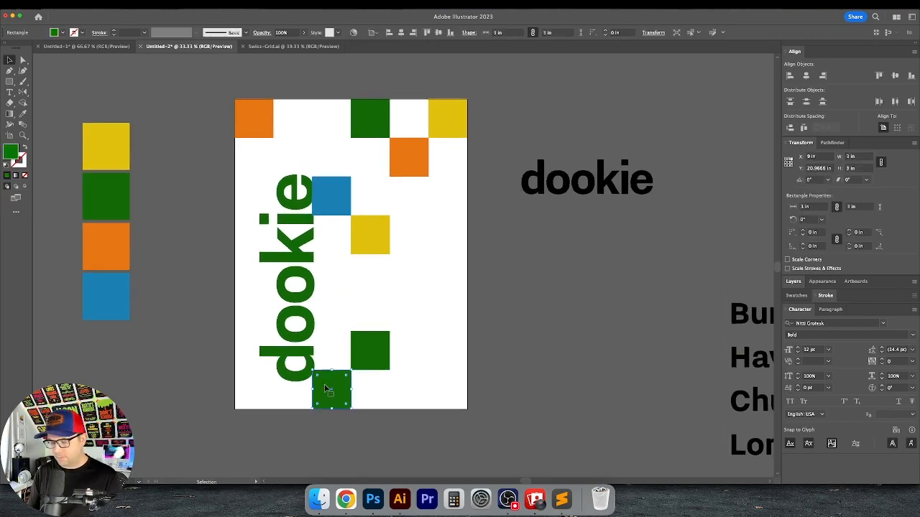
key(i)
key(super+1)
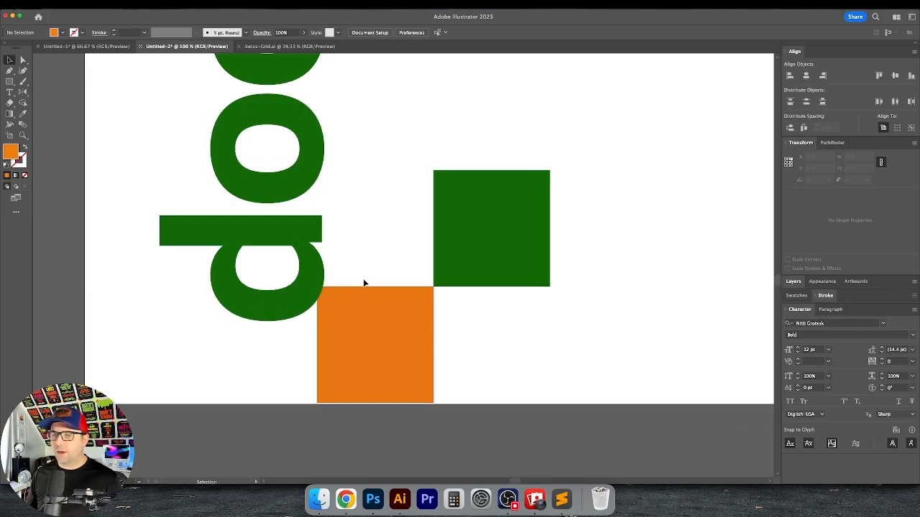
key(super+0)
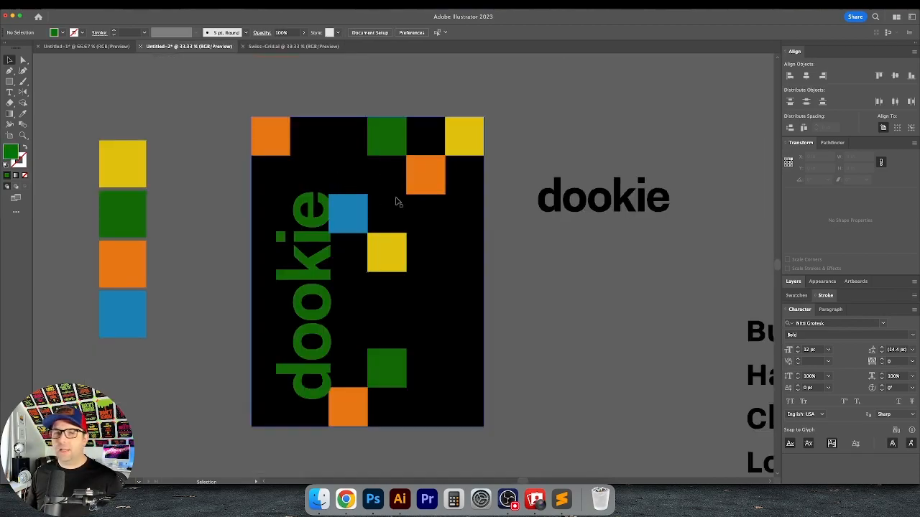
- Change the vertical dookie title and both green squares on the artboard to a lighter green
click(312, 209)
shift+click(384, 137)
shift+click(384, 365)
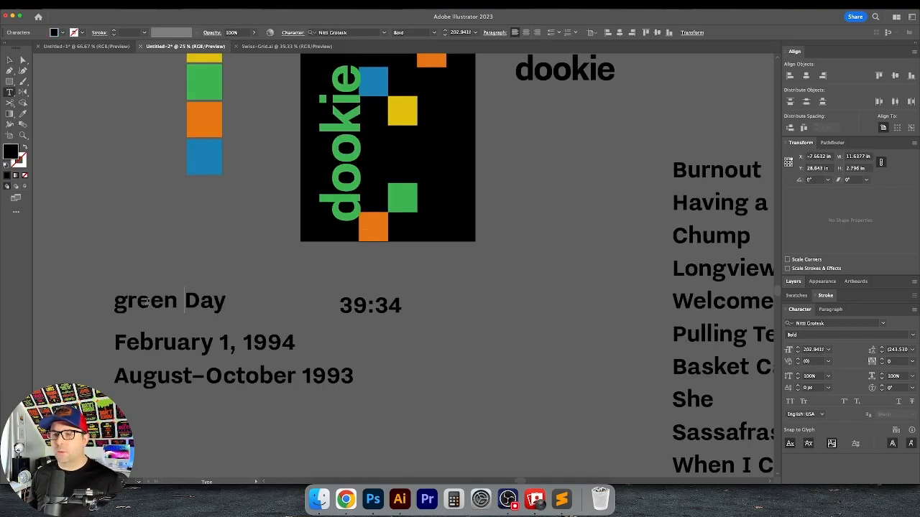
- Change the band name's second word to lower case so the text reads green day
key(Delete)
text(d)
key(Escape)
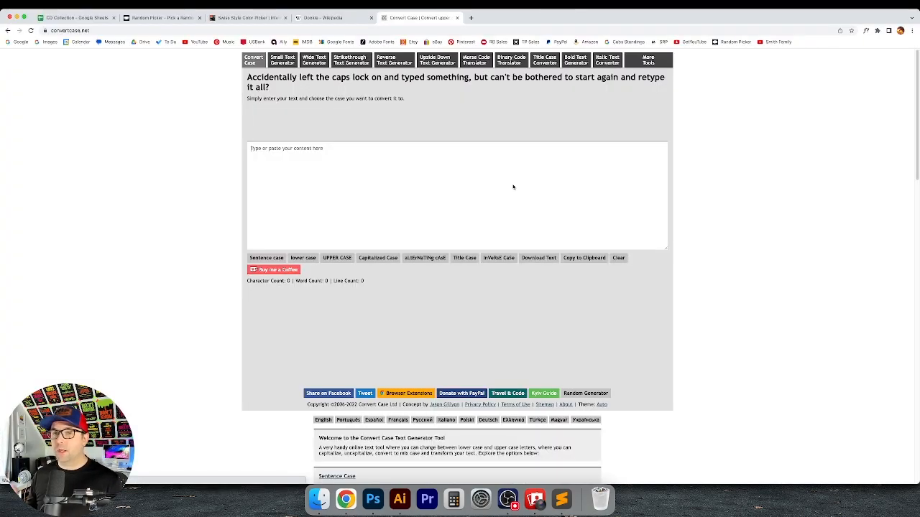
- Convert the album's track list to lower case on convertcase.net and select the whole result
key(super+v)
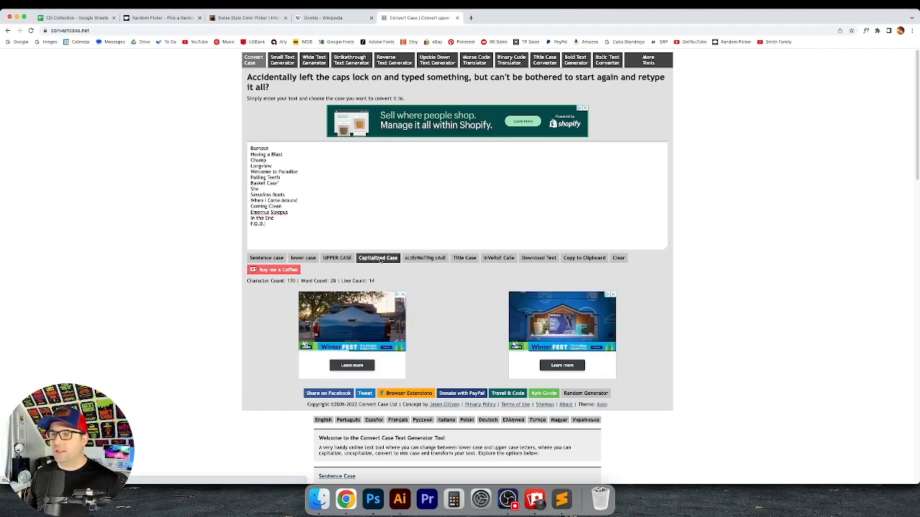
click(303, 257)
click(322, 221)
key(super+a)
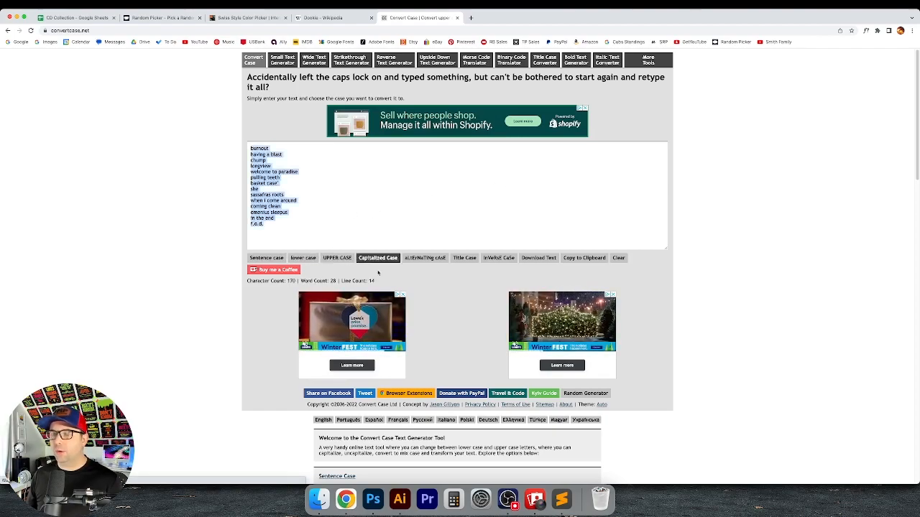
- Switch back to Illustrator and replace the track list text with the lower-case version
click(388, 509)
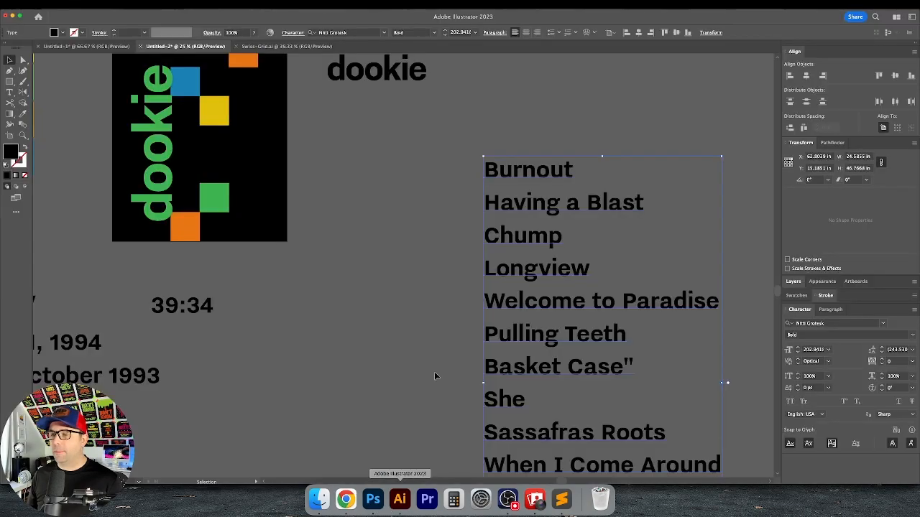
click(523, 210)
key(super+a)
key(super+v)
key(Escape)
- Move the green day text onto the artboard below the yellow square and recolour it yellow
click(389, 231)
scroll(422, 240, up, 2)
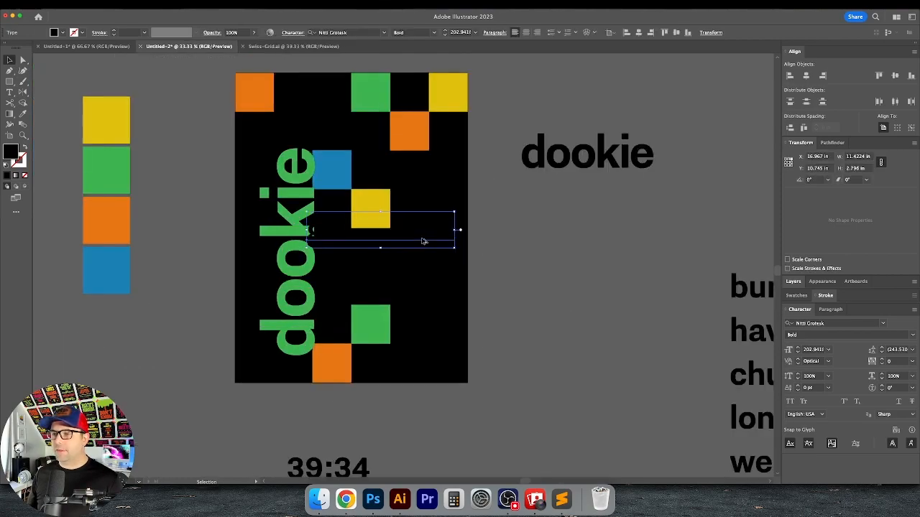
drag(415, 236, 433, 263)
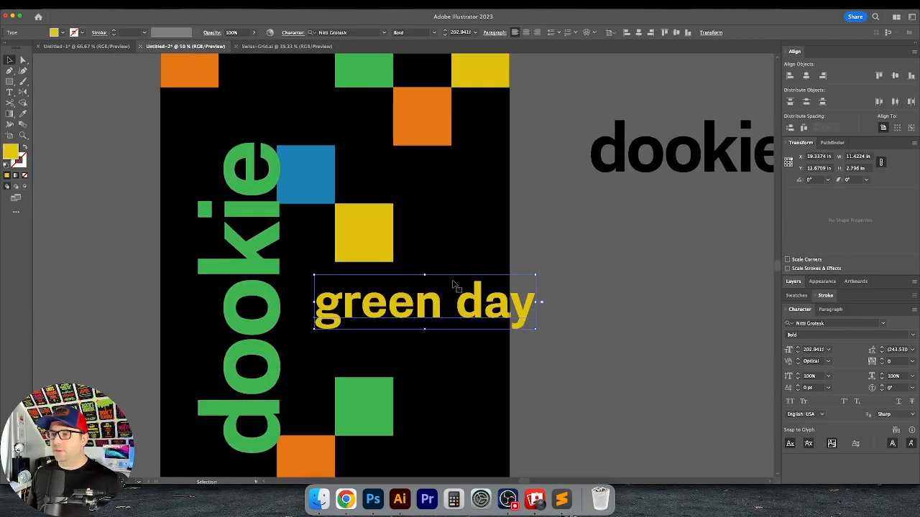
scroll(503, 273, left, 1)
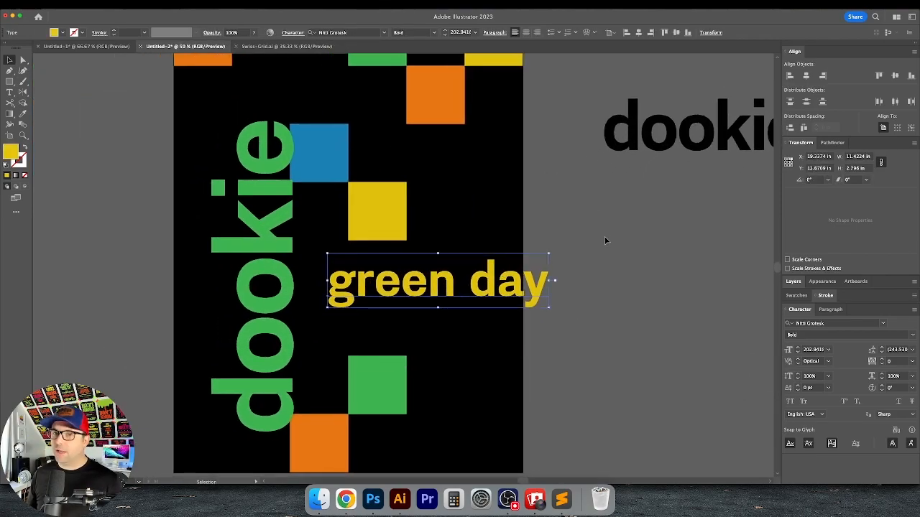
- Scale green day to about 4.67 in wide and set it above the blue square, with its baseline and left edge on the guides
drag(581, 306, 592, 307)
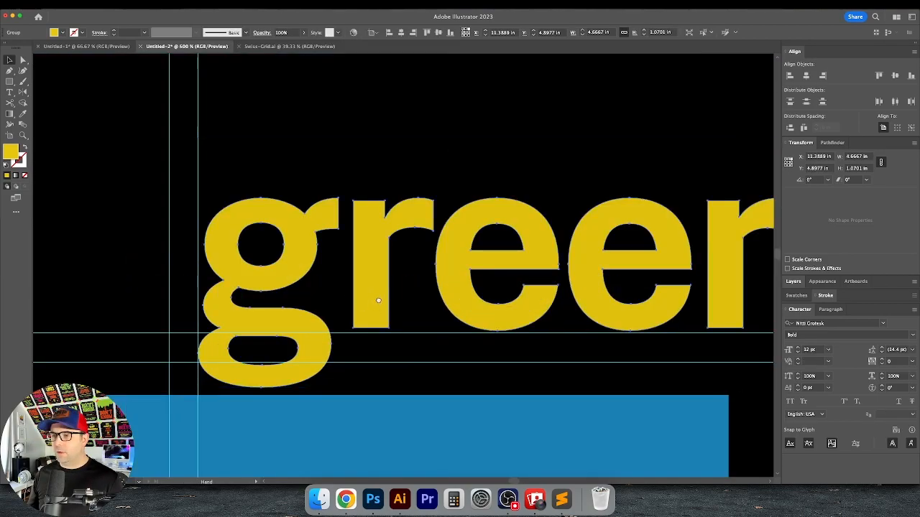
drag(378, 291, 319, 195)
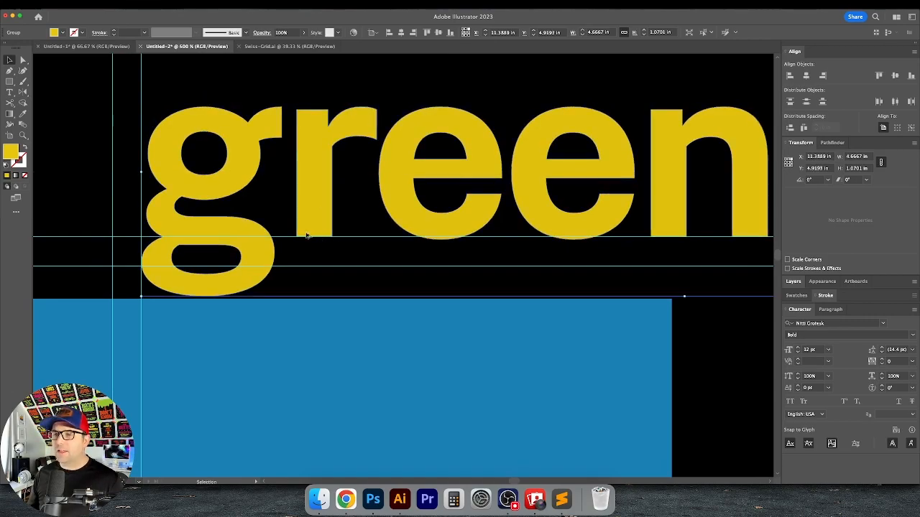
scroll(307, 235, up, 3)
scroll(325, 237, down, 1)
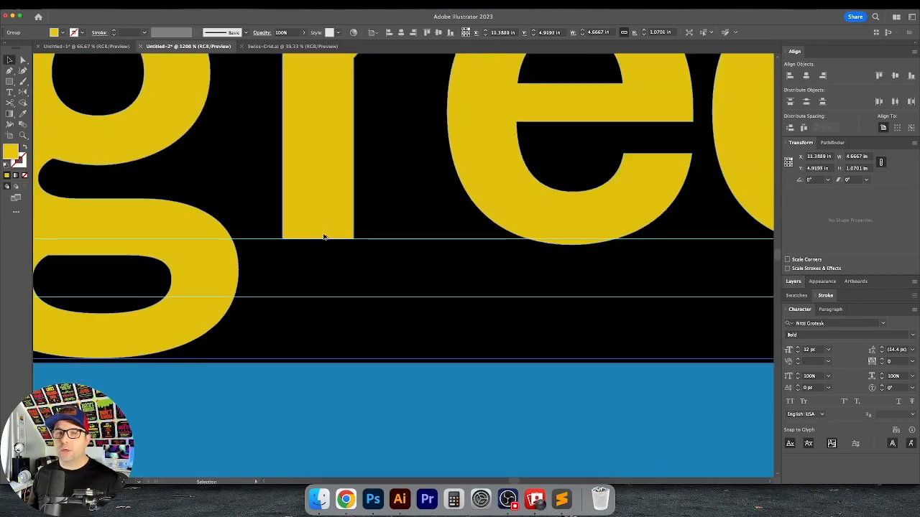
scroll(324, 237, down, 1)
scroll(534, 215, right, 2)
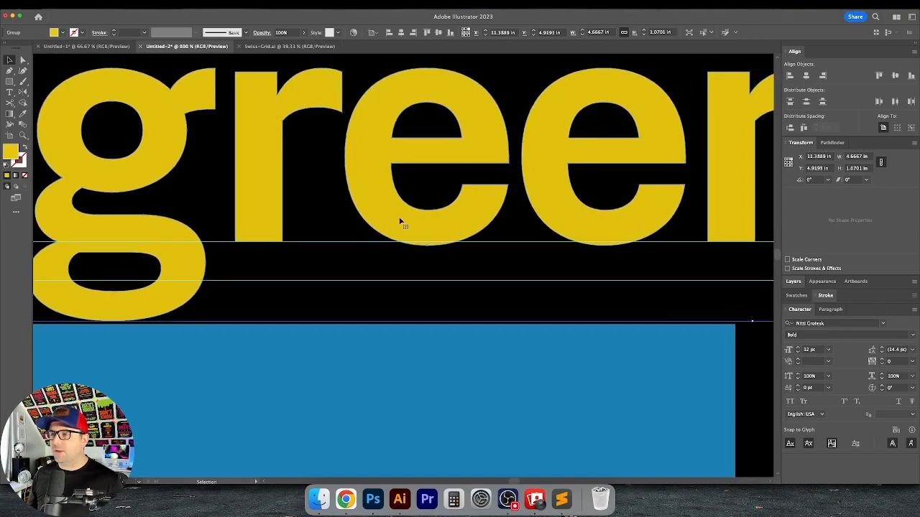
scroll(365, 242, down, 1)
scroll(374, 222, left, 1)
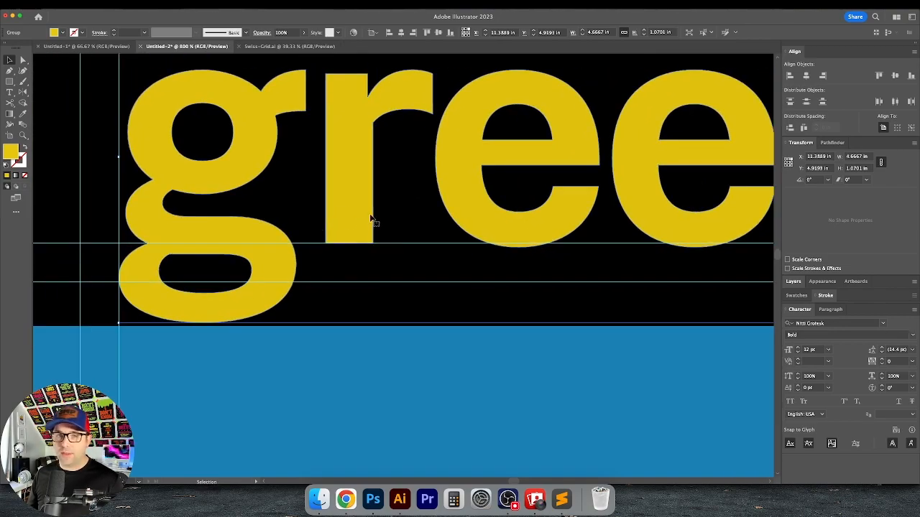
scroll(379, 219, down, 1)
key(super+0)
click(532, 195)
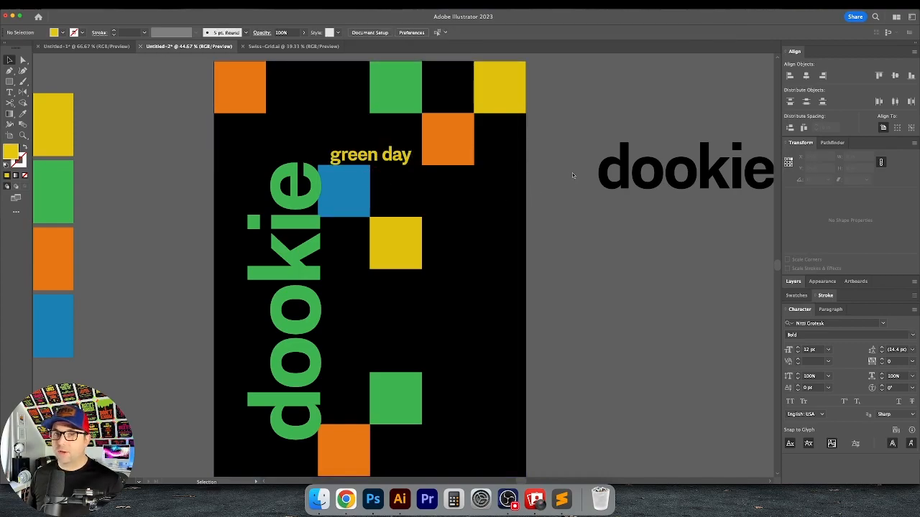
scroll(349, 229, down, 2)
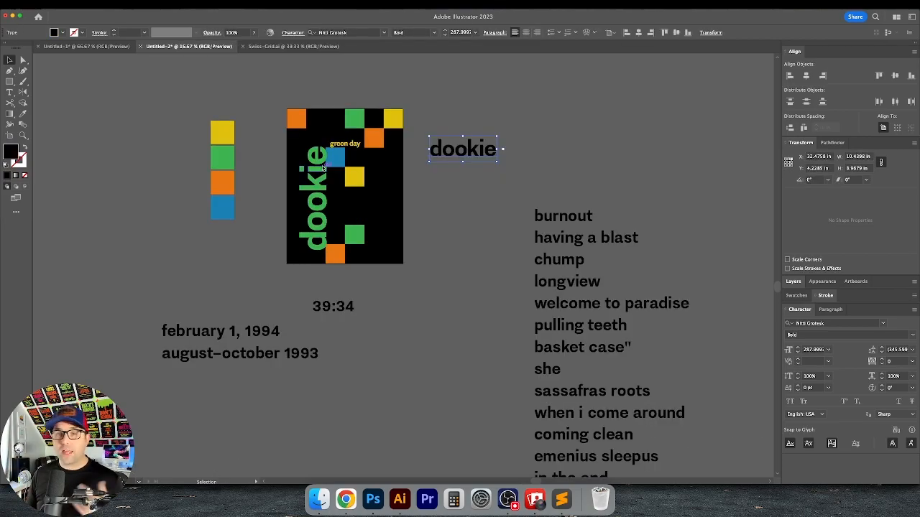
click(455, 267)
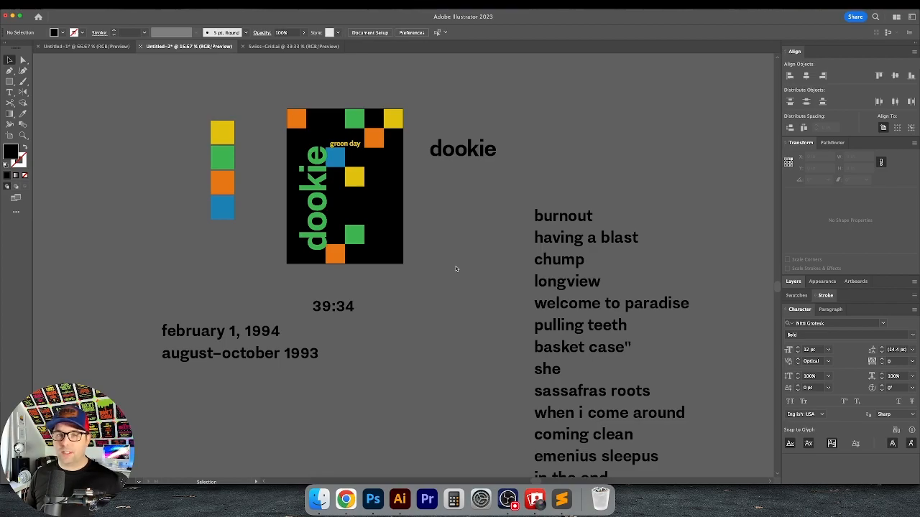
drag(336, 276, 367, 327)
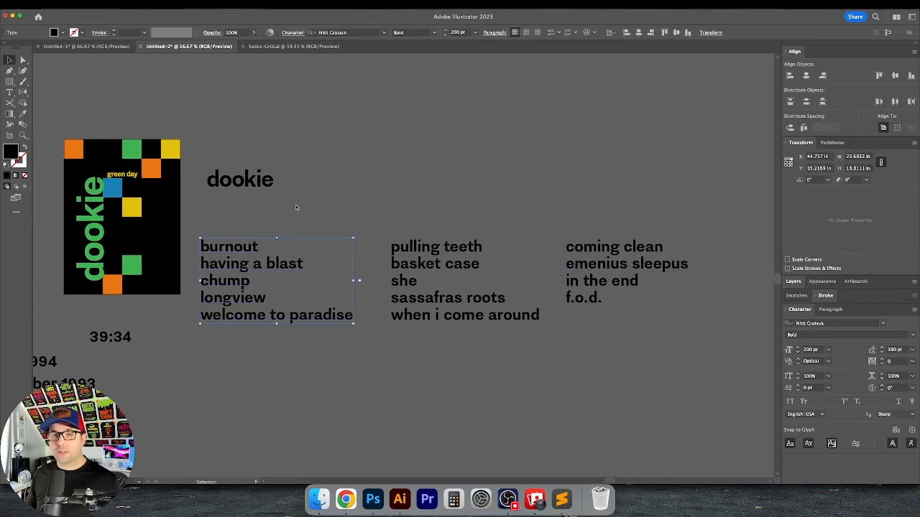
- Convert the three track-list columns, the dates and the running time to outlines
click(266, 208)
drag(265, 208, 548, 337)
click(283, 207)
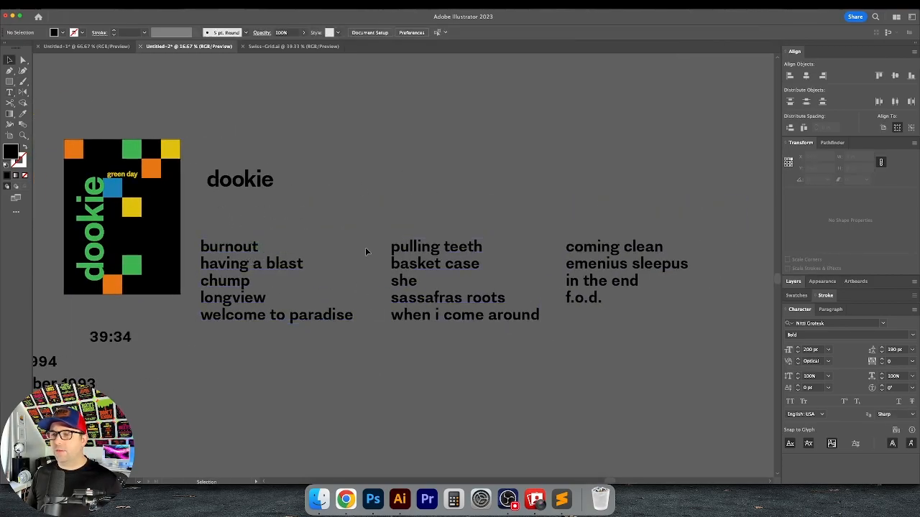
scroll(438, 214, left, 2)
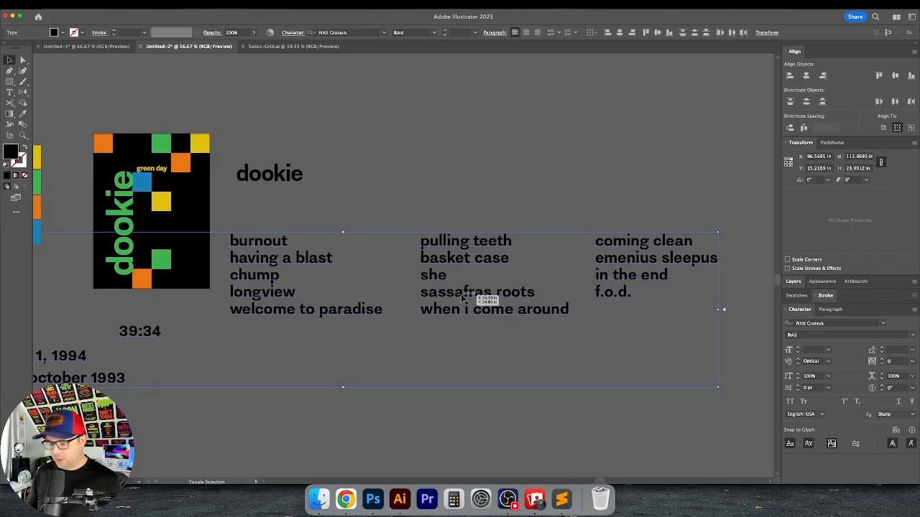
key(super+shift+o)
click(427, 386)
- Line up the 39:34 running time beside february 1, 1994 and delete the august–october 1993 line
drag(384, 378, 540, 378)
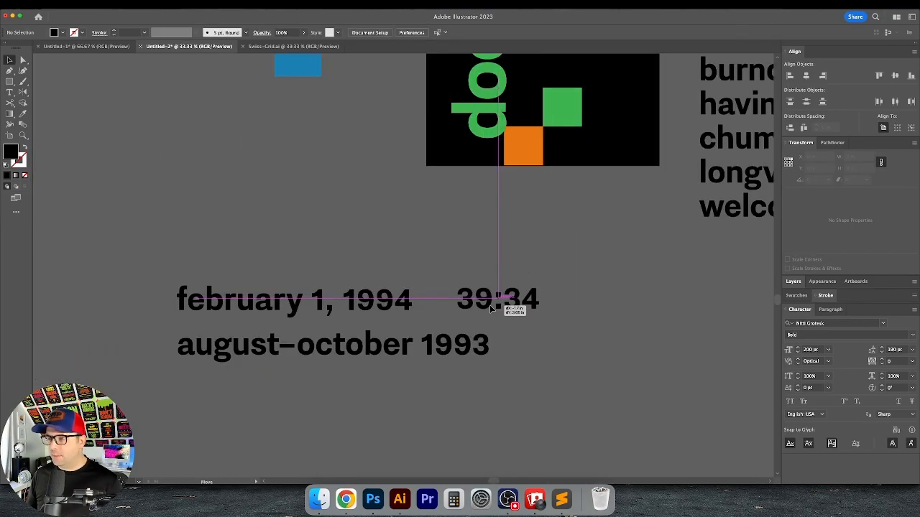
drag(493, 305, 489, 308)
drag(458, 306, 477, 288)
click(277, 269)
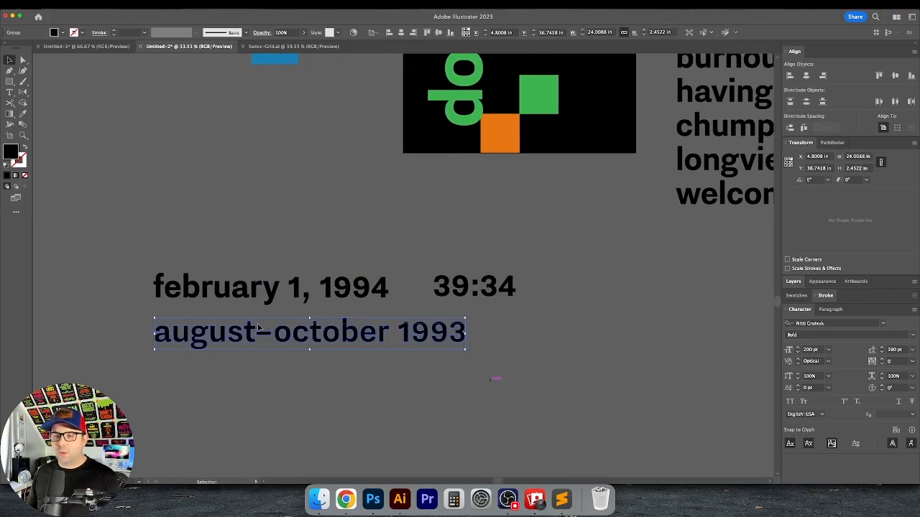
key(Delete)
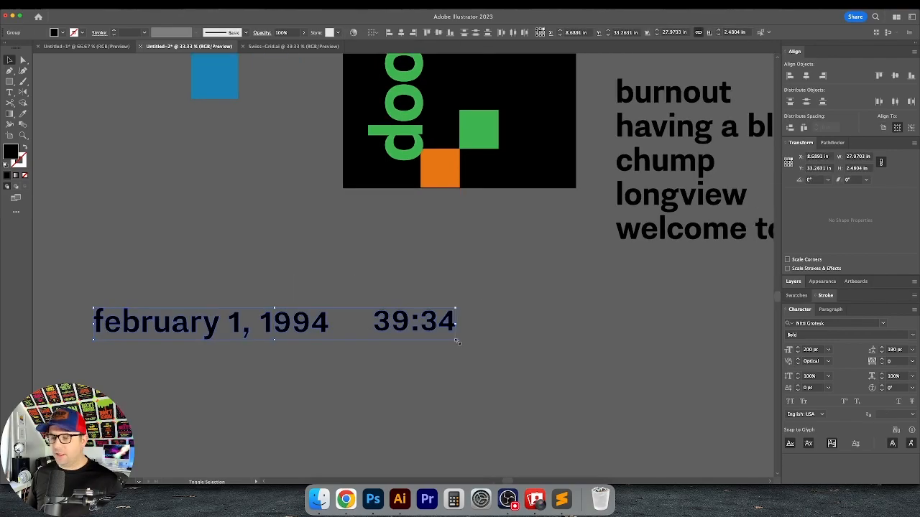
- Scale down the release date and running time and place them in white above the artboard's lower green square
drag(456, 340, 348, 316)
click(282, 318)
drag(119, 312, 120, 313)
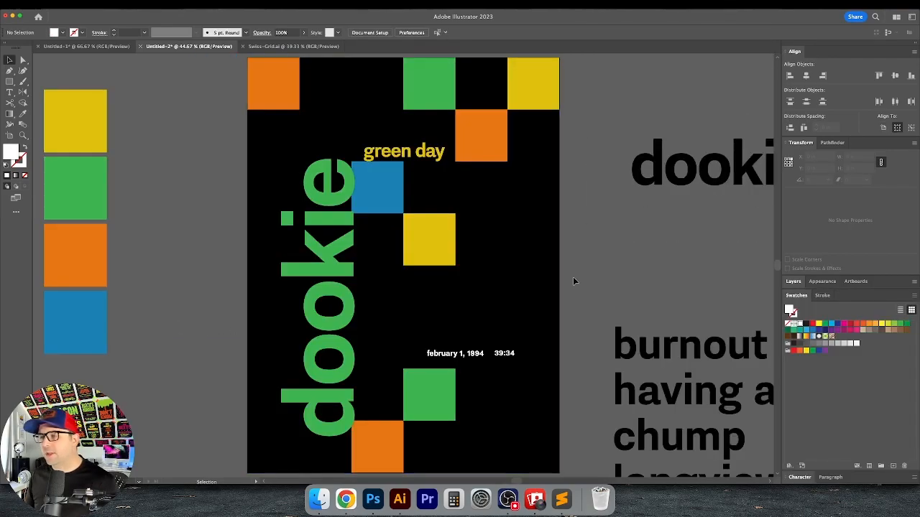
- Stack 39:34 left-aligned beneath february 1, 1994 and offset it with a move of 0 horizontally and 0.125 in vertically
scroll(570, 277, right, 5)
scroll(507, 252, down, 3)
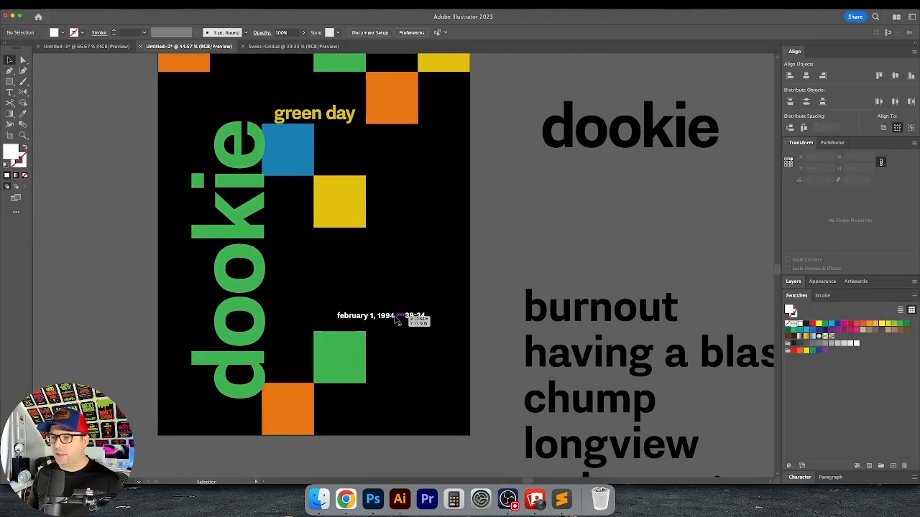
scroll(394, 316, up, 5)
key(Tab)
text(.)
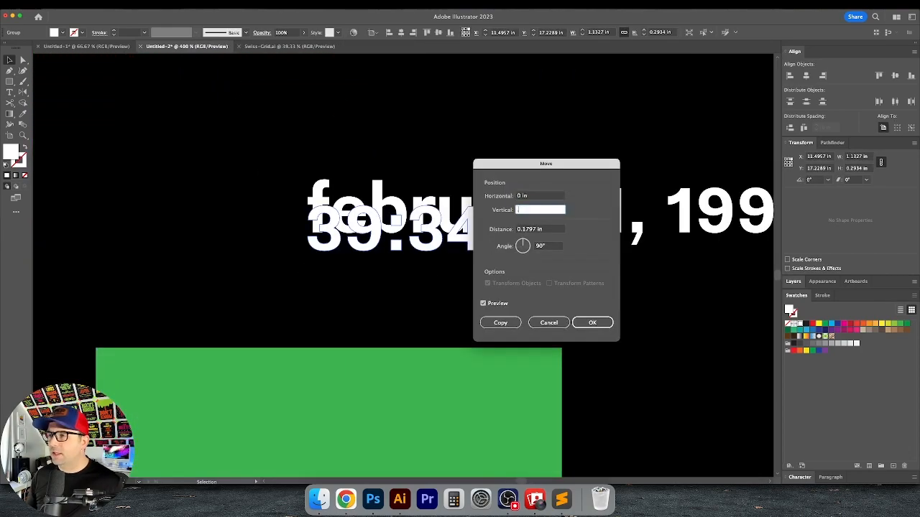
text(125)
key(Tab)
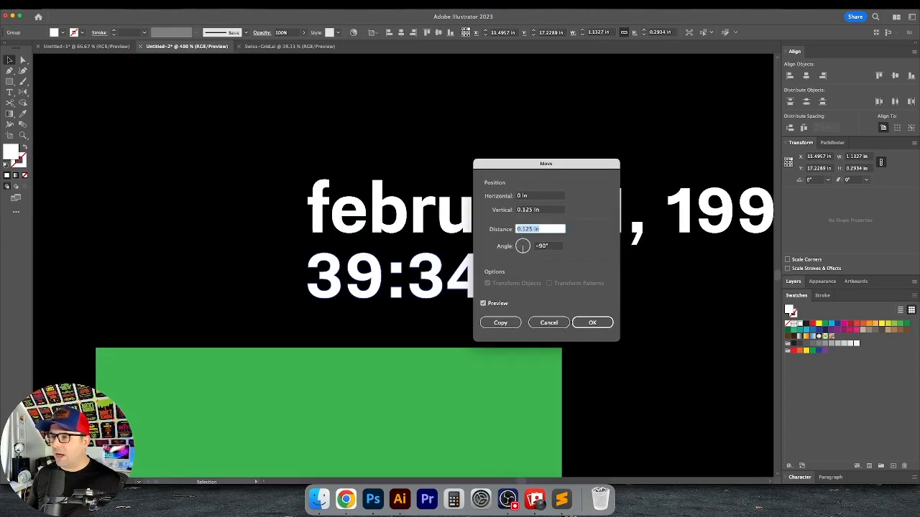
key(Return)
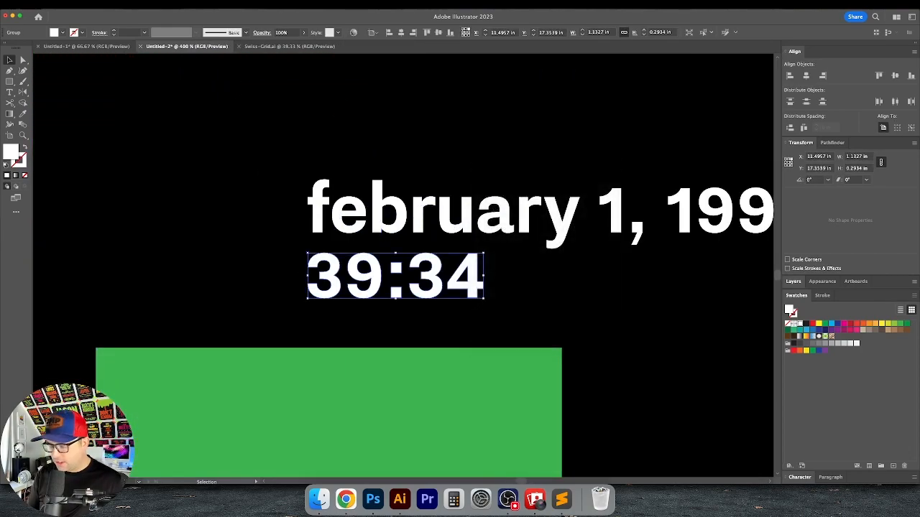
- Move the release date and running time into the bottom row beyond the orange square, aligned to the grid's column guide
key(super+0)
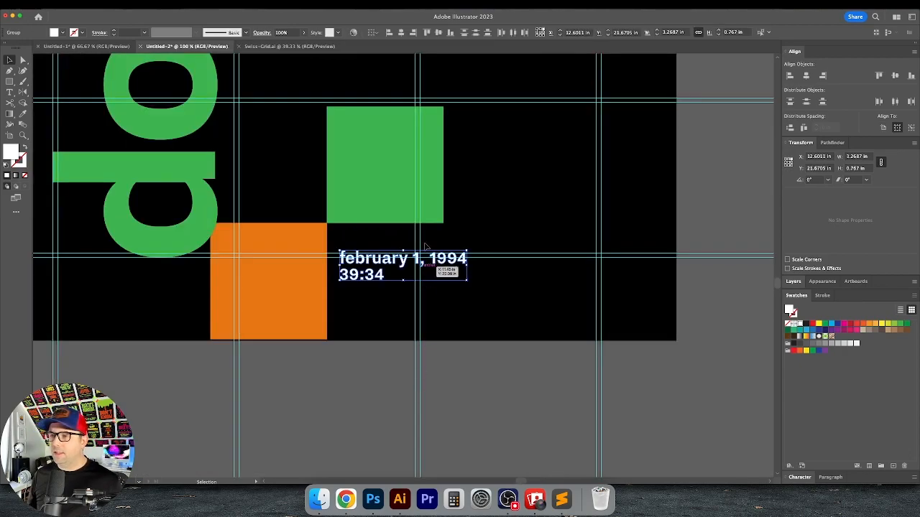
drag(427, 250, 393, 256)
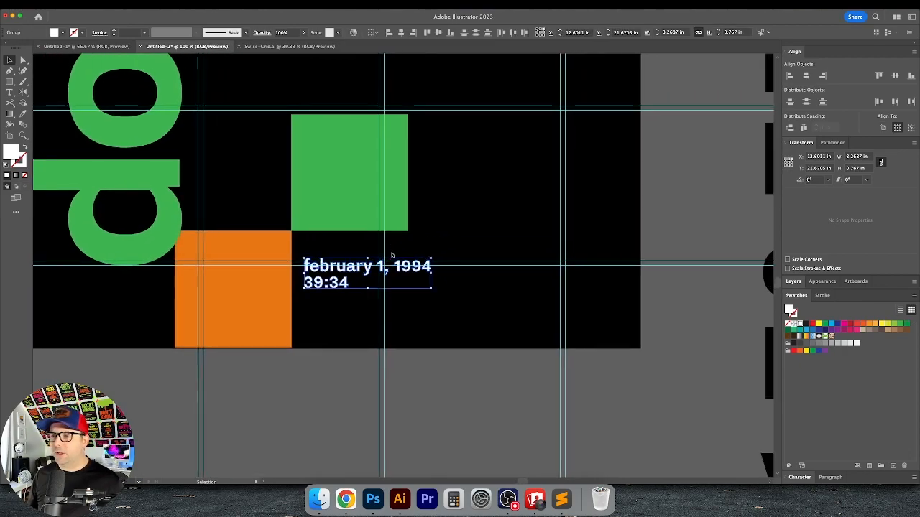
scroll(392, 255, up, 2)
drag(260, 319, 270, 279)
- Place the three white track-list columns side by side on the artboard between the yellow and lower green squares
drag(290, 245, 440, 261)
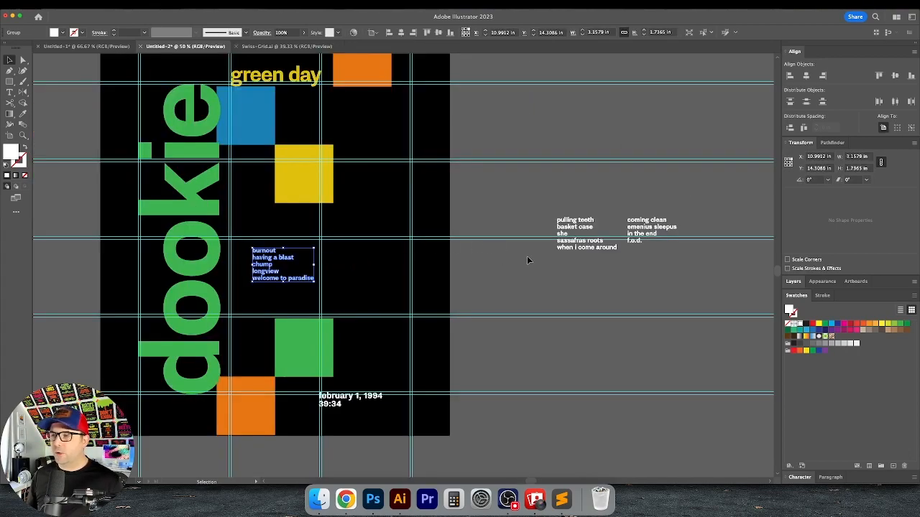
drag(575, 236, 340, 265)
drag(608, 235, 386, 257)
- Align the first track column's letter stems with the vertical guide and its top with the horizontal guide
scroll(387, 257, up, 3)
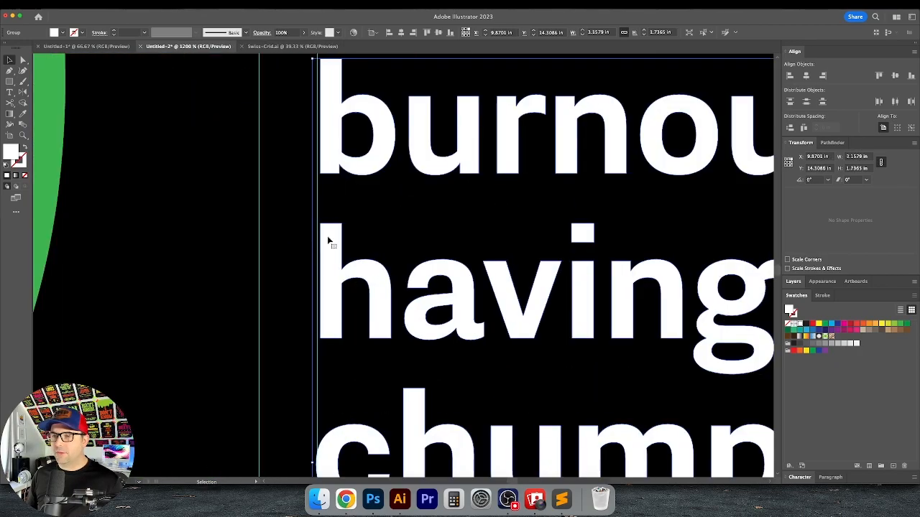
drag(327, 236, 332, 252)
scroll(332, 252, down, 2)
drag(337, 312, 339, 208)
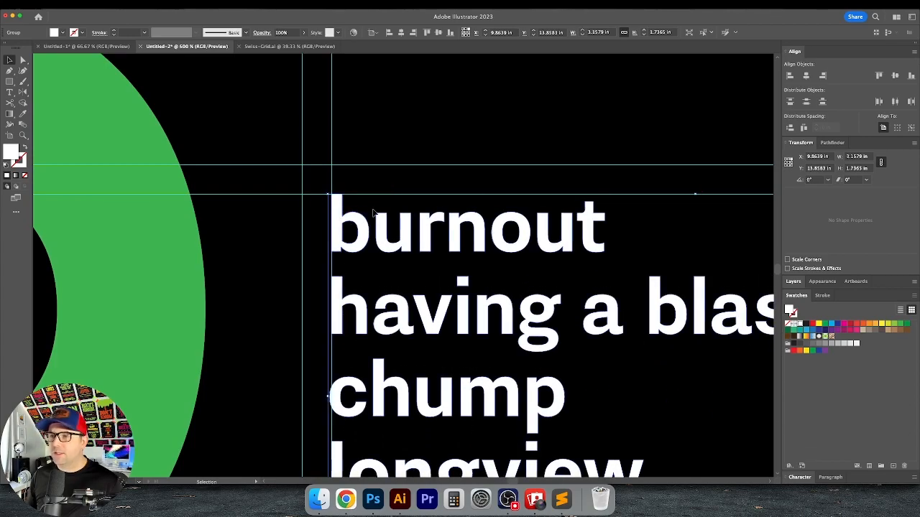
- Align the tops of the second and third track columns to the same horizontal guide
scroll(463, 260, down, 1)
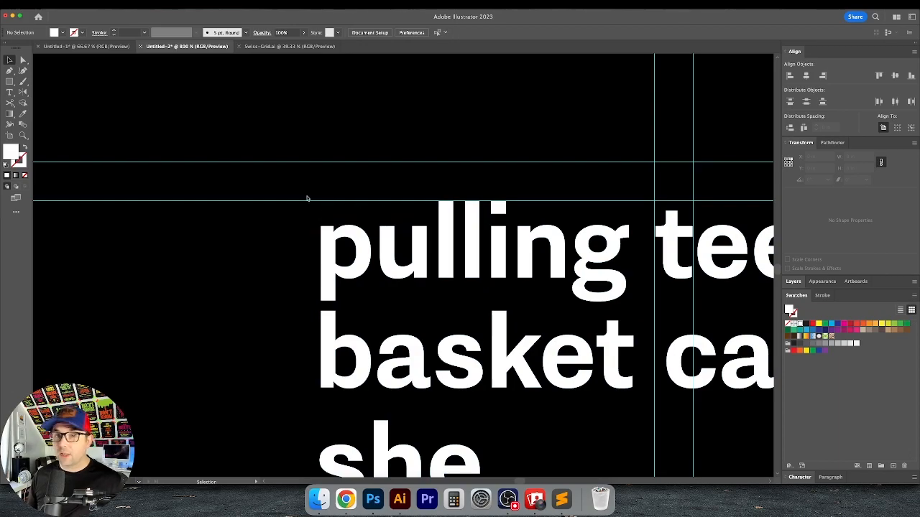
scroll(405, 227, down, 2)
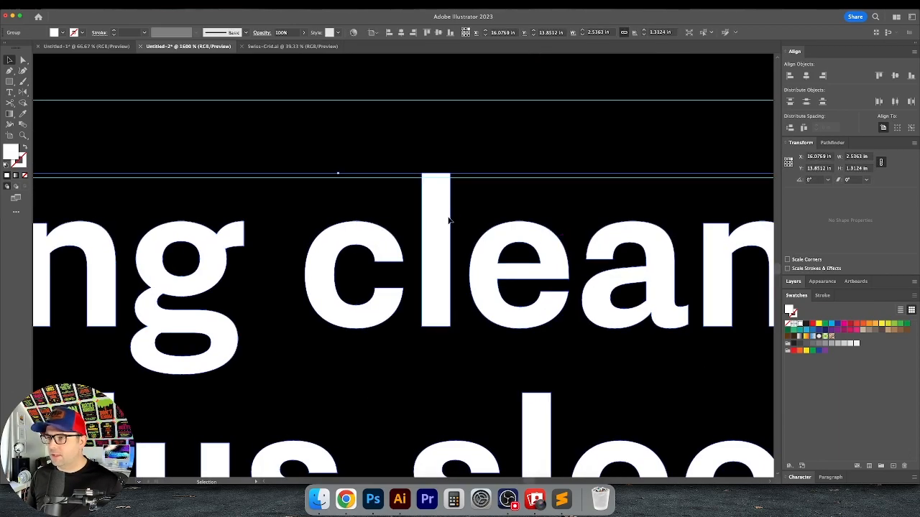
drag(448, 222, 447, 227)
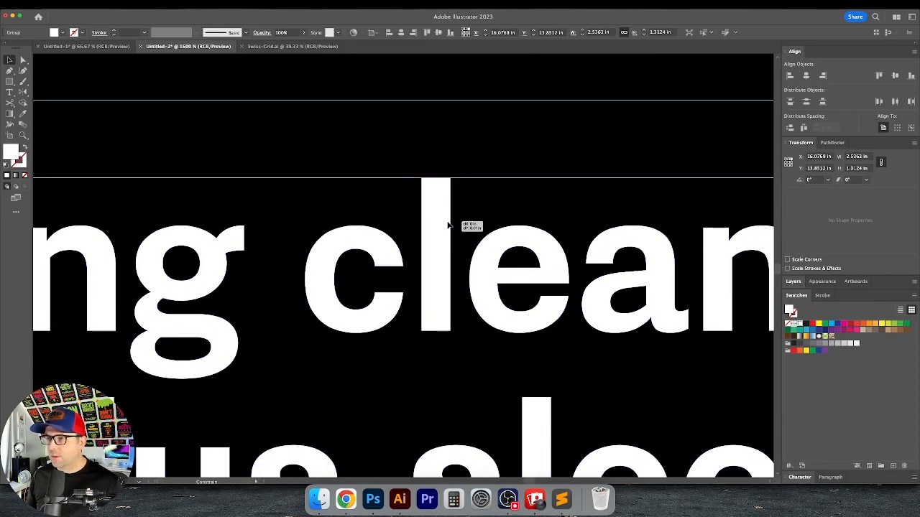
- Fit the whole poster in view without guides and examine it in full-screen mode
scroll(449, 227, down, 6)
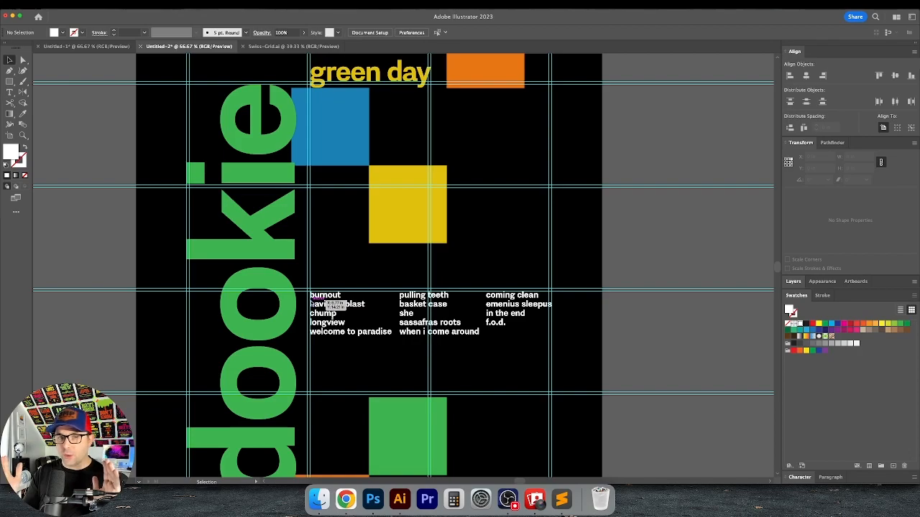
drag(487, 289, 357, 334)
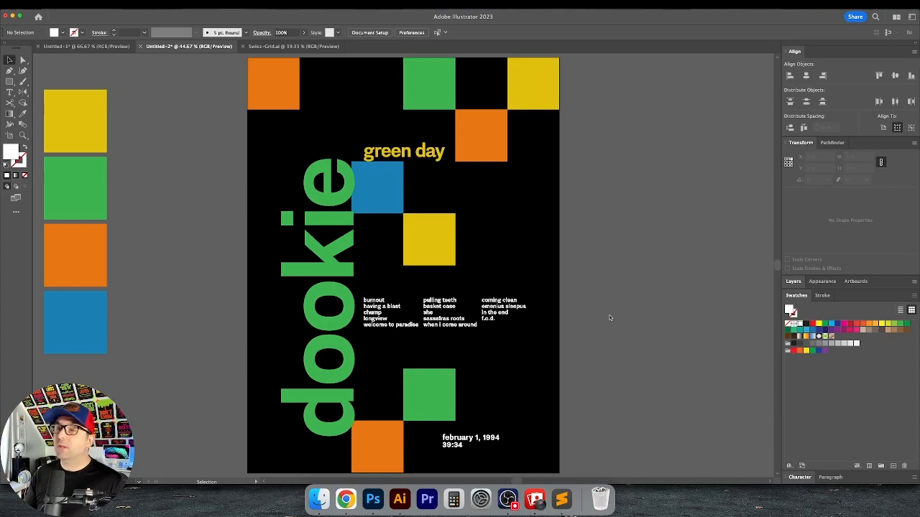
key(f)
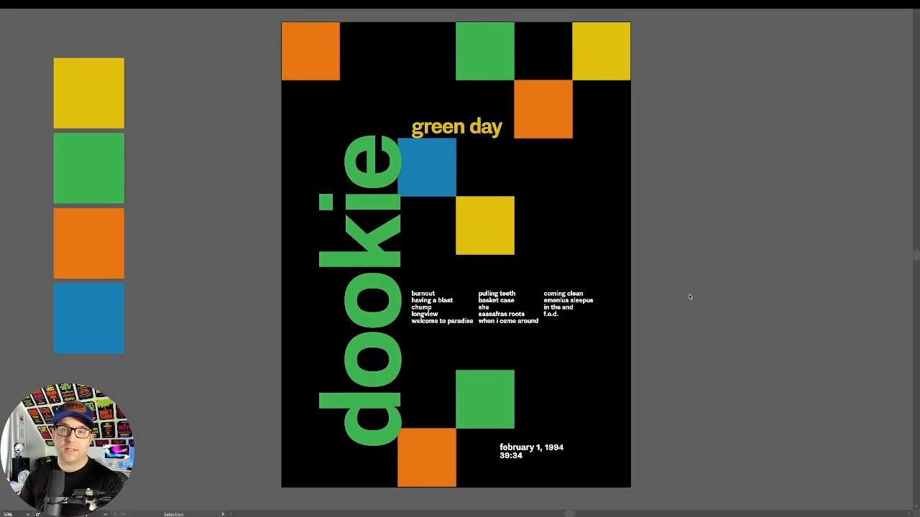